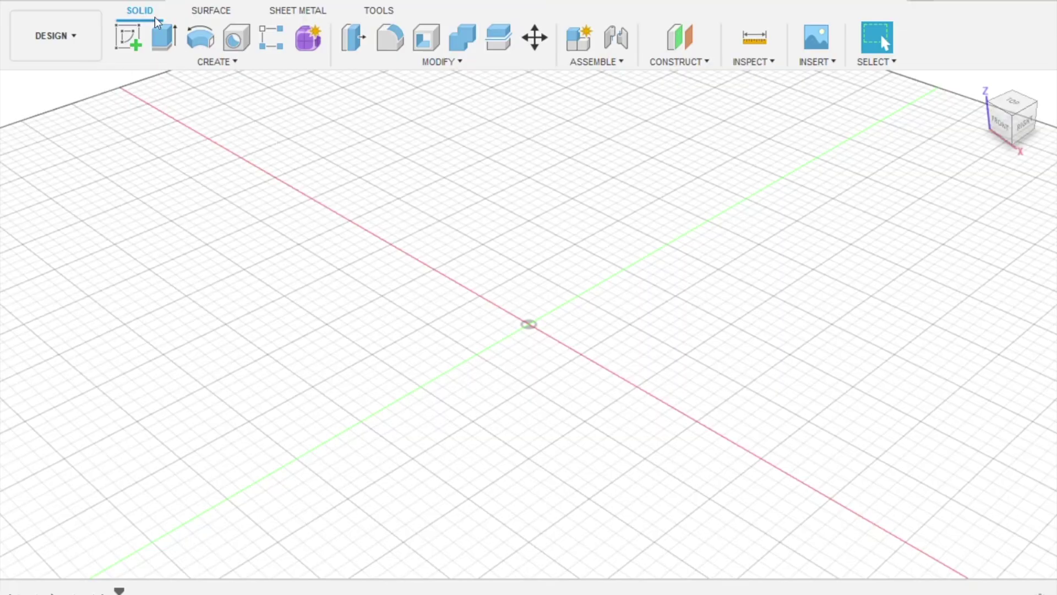
Draw a 182 × 31 rectangle from the origin on the front plane
{"action": "left_click", "coordinate": [132, 36]}
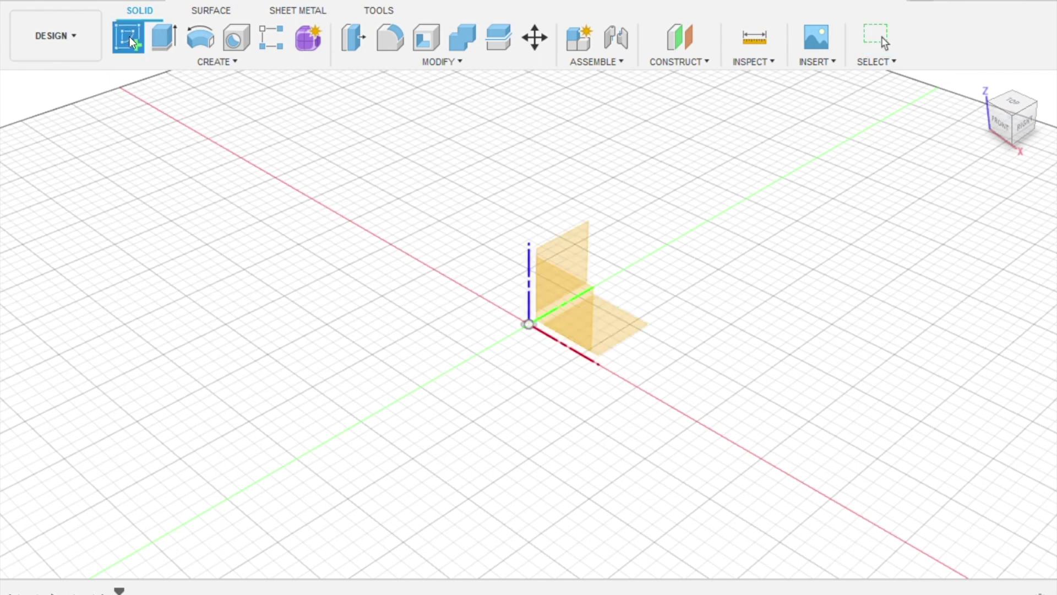
{"action": "left_click", "coordinate": [561, 305]}
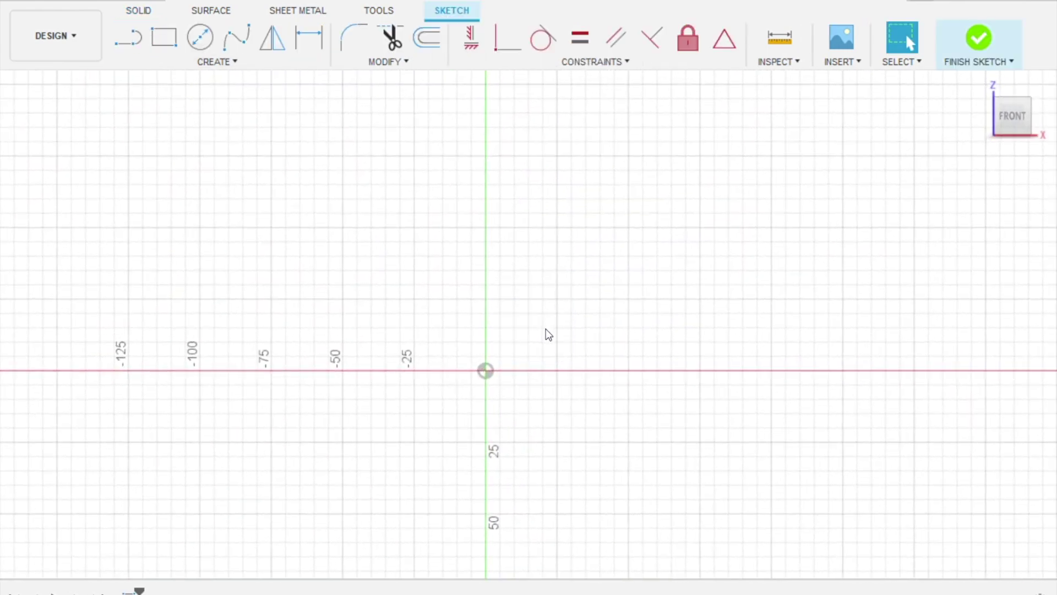
{"action": "key", "text": "r"}
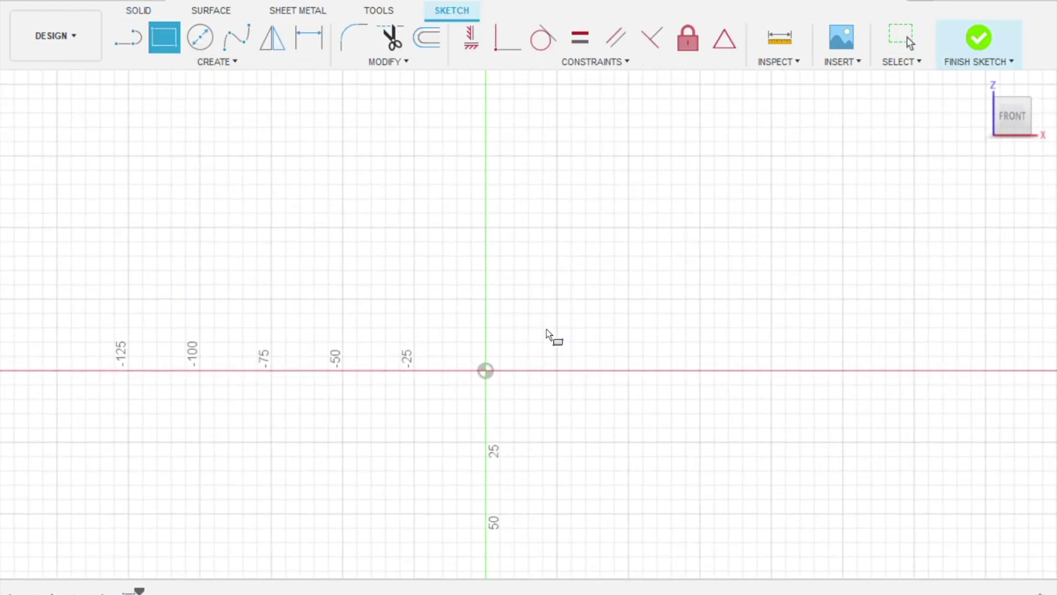
{"action": "left_click", "coordinate": [485, 370]}
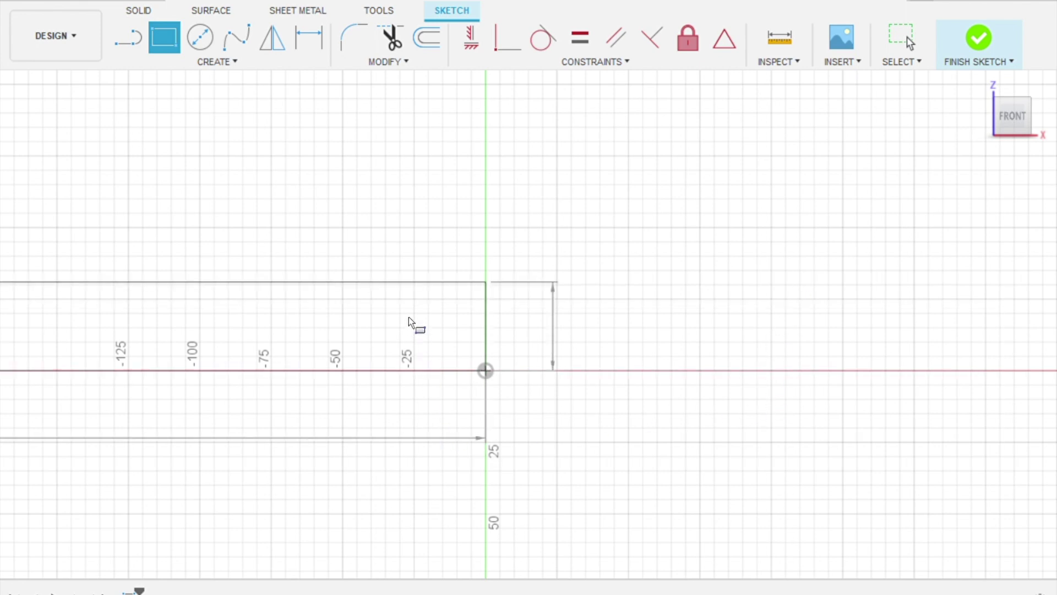
{"action": "left_click", "coordinate": [628, 327]}
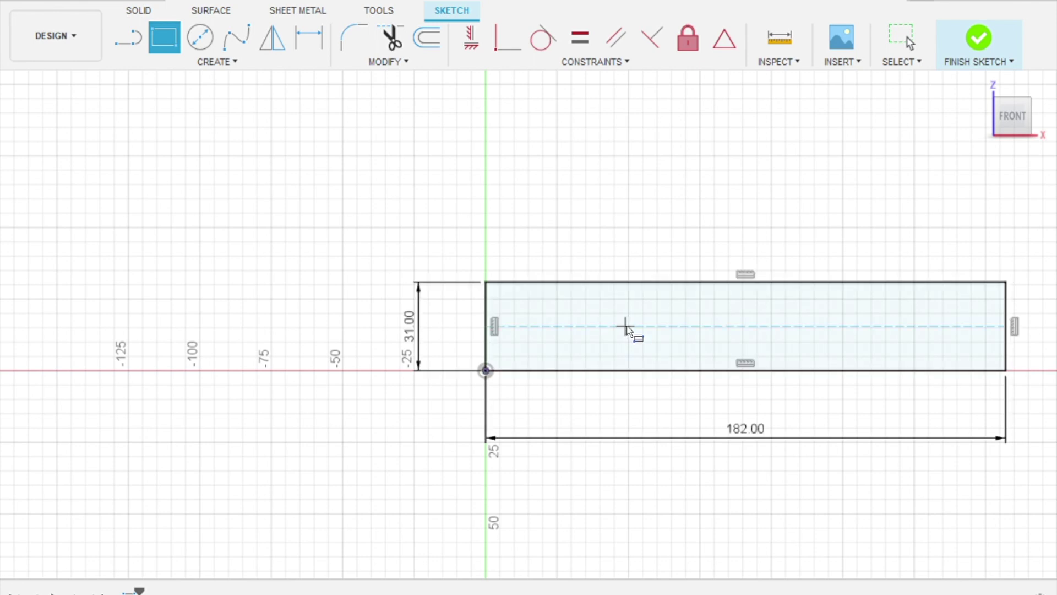
Recentre the view on the rectangle, stop drawing, and finish the sketch
{"action": "mouse_move", "coordinate": [713, 229]}
{"action": "middle_mouse_down"}
{"action": "mouse_move", "coordinate": [411, 222]}
{"action": "mouse_move", "coordinate": [402, 201]}
{"action": "middle_mouse_up"}
{"action": "key", "text": "r"}
{"action": "scroll", "coordinate": [404, 195], "scroll_direction": "down", "scroll_amount": 1}
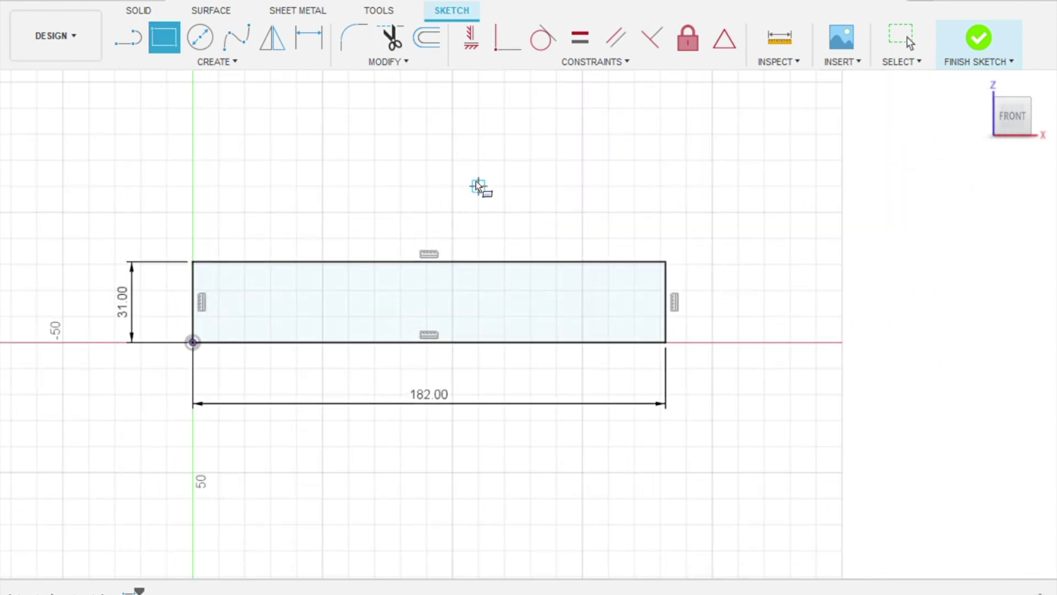
{"action": "mouse_move", "coordinate": [481, 187]}
{"action": "middle_mouse_down"}
{"action": "mouse_move", "coordinate": [550, 180]}
{"action": "mouse_move", "coordinate": [517, 190]}
{"action": "middle_mouse_up"}
{"action": "scroll", "coordinate": [516, 178], "scroll_direction": "up", "scroll_amount": 1}
{"action": "scroll", "coordinate": [518, 179], "scroll_direction": "up", "scroll_amount": 1}
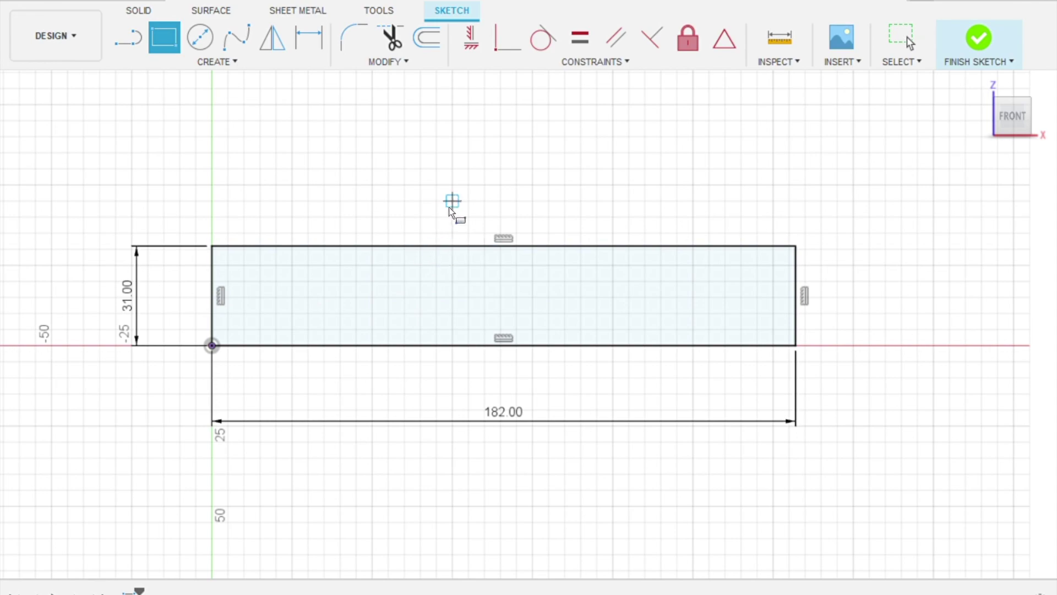
{"action": "key", "text": "Escape"}
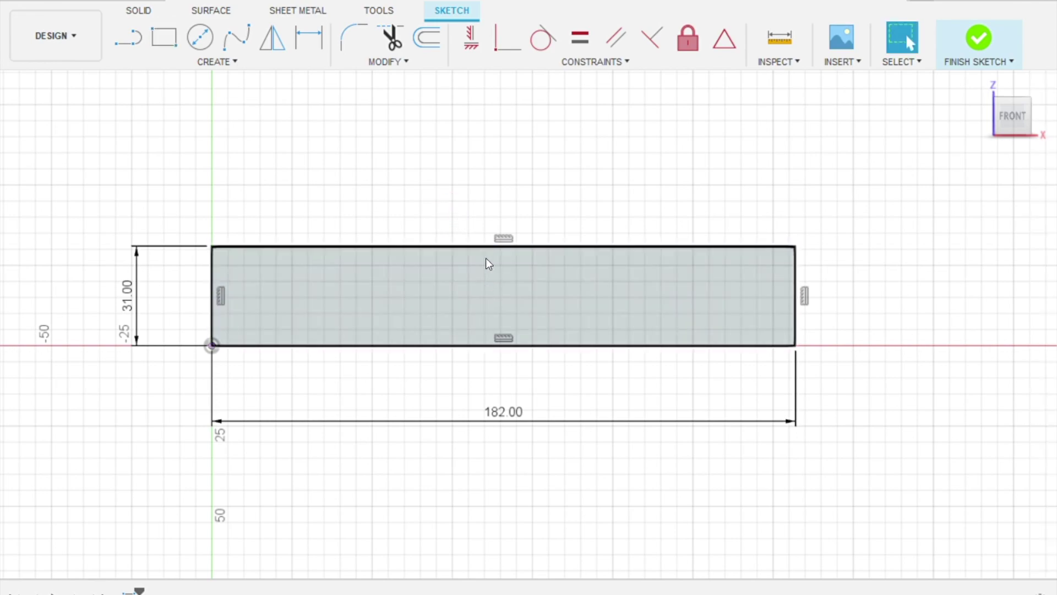
{"action": "left_click", "coordinate": [965, 34]}
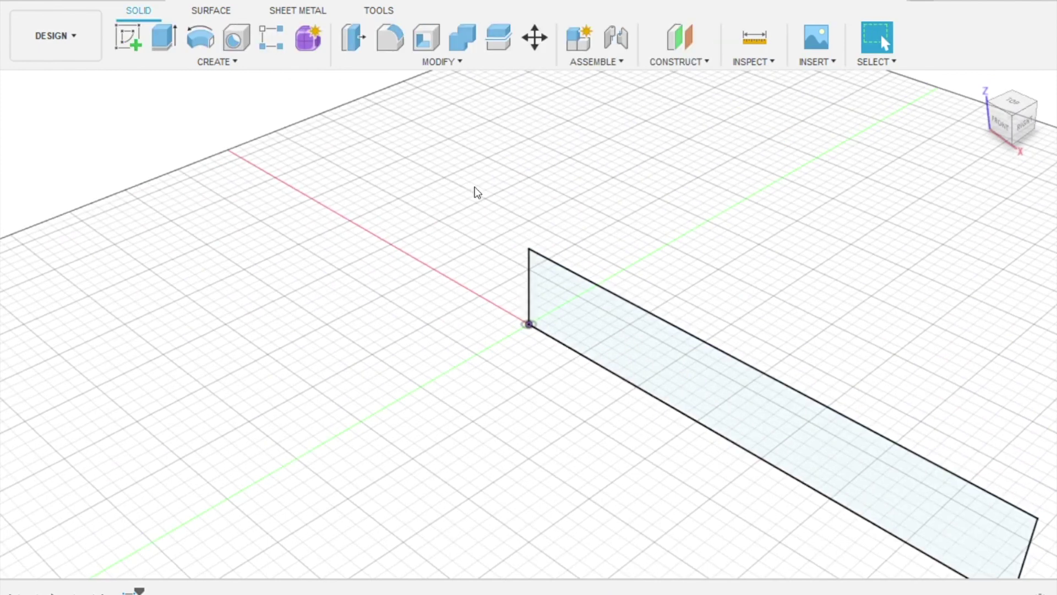
Extrude the 182 × 31 rectangle by 22 into a solid box
{"action": "left_click", "coordinate": [164, 44]}
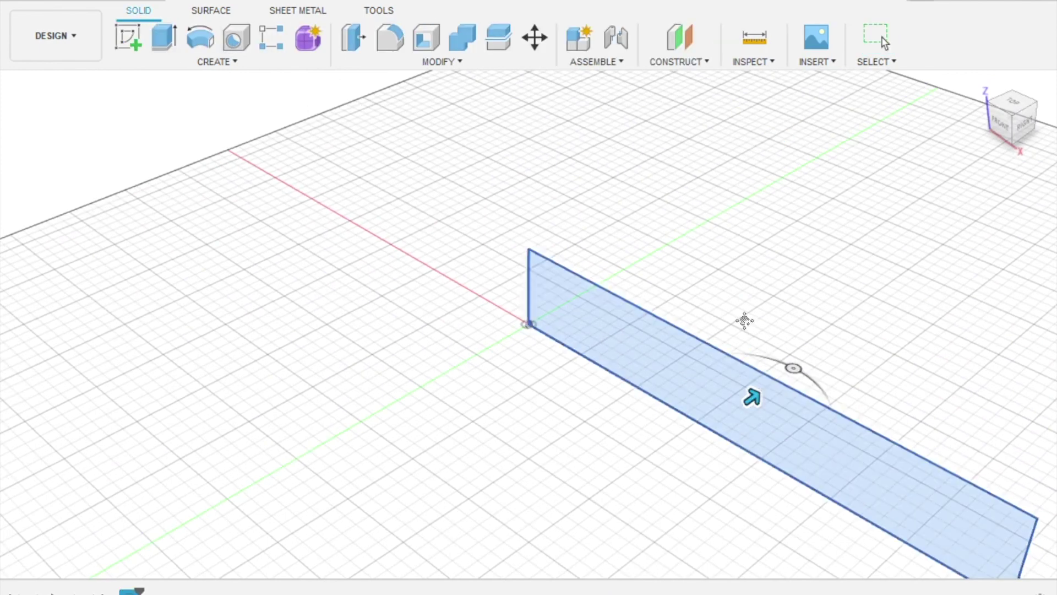
{"action": "middle_click_drag", "start_coordinate": [744, 321], "coordinate": [536, 250]}
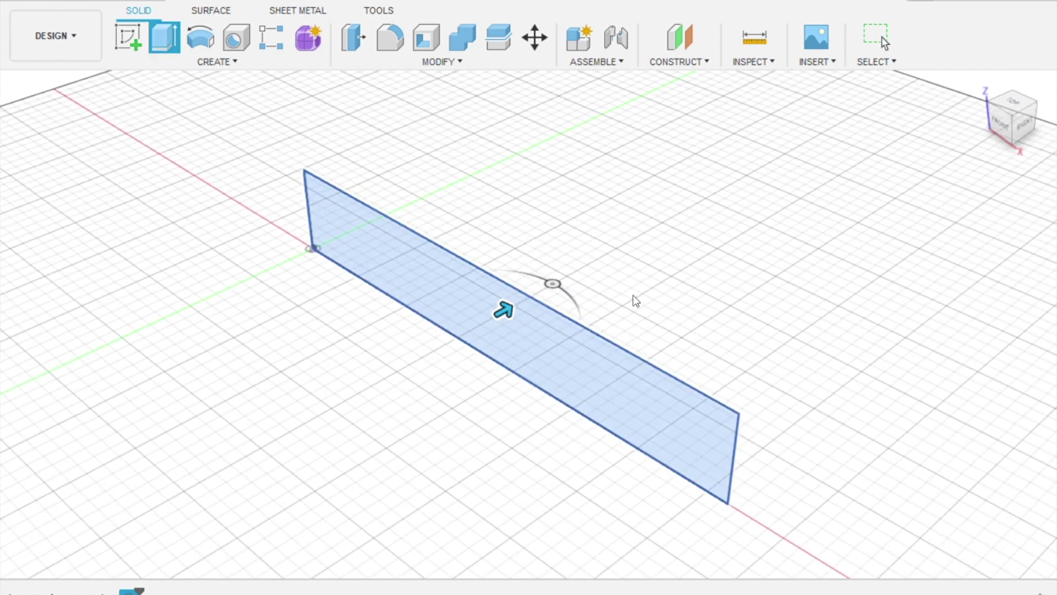
{"action": "type", "text": "22"}
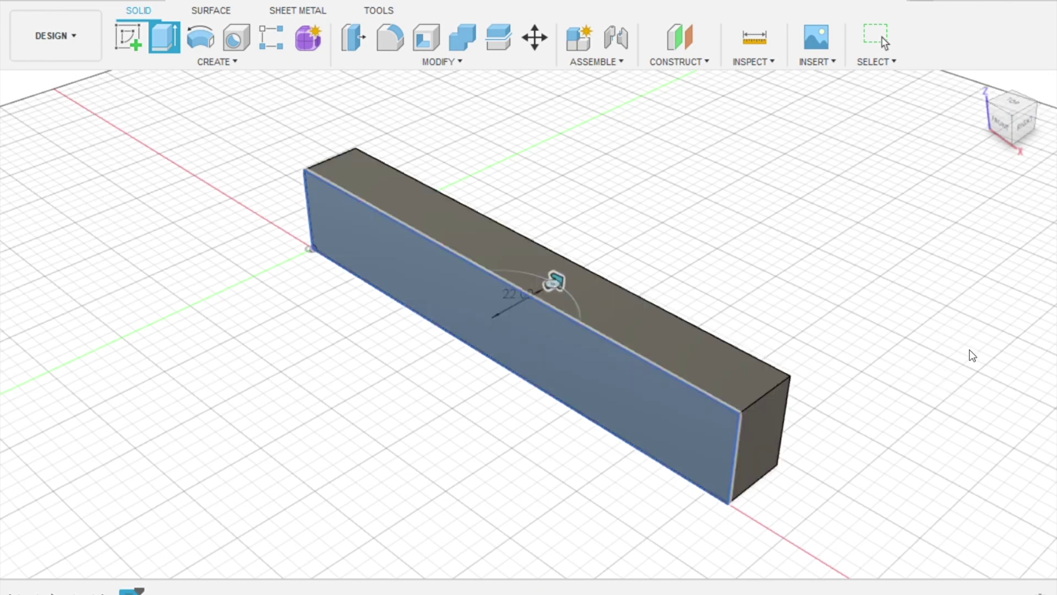
{"action": "key", "text": "Return"}
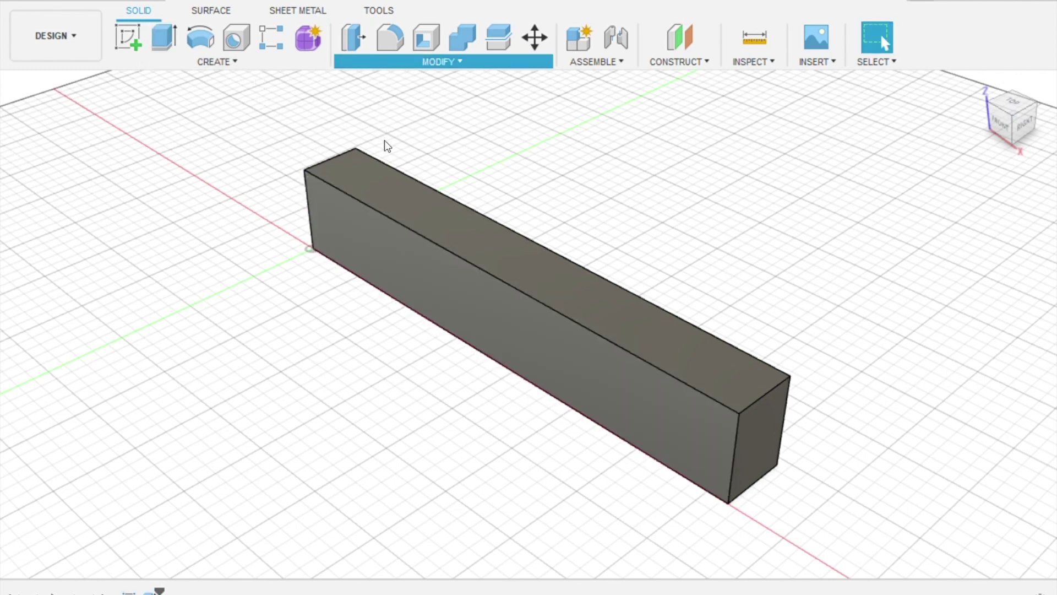
Shell the box with its front face removed, then orbit to a frontal view
{"action": "key", "text": "s"}
{"action": "left_click", "coordinate": [401, 278]}
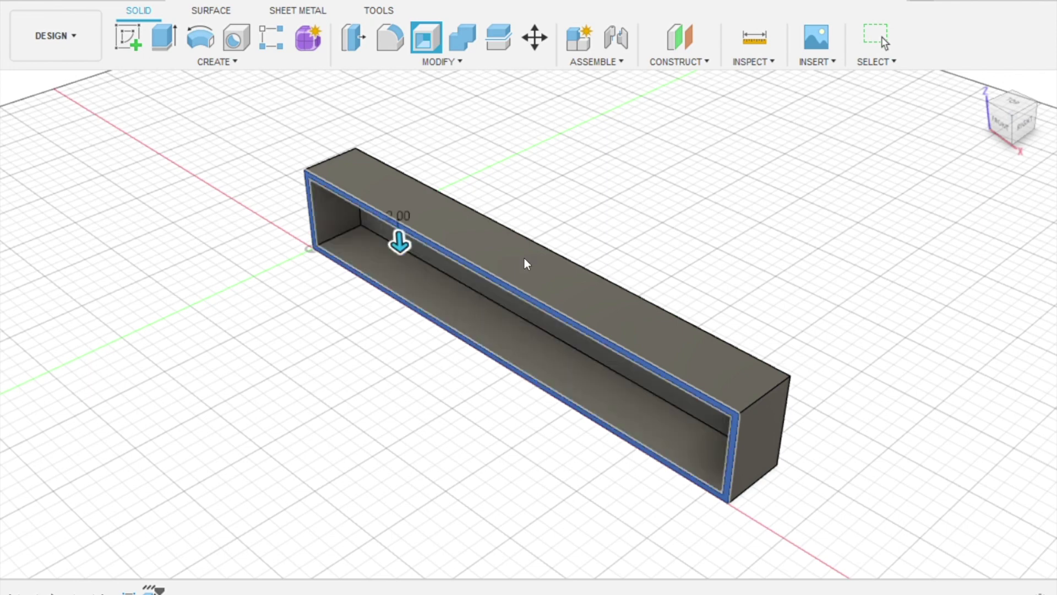
{"action": "key", "text": "Return"}
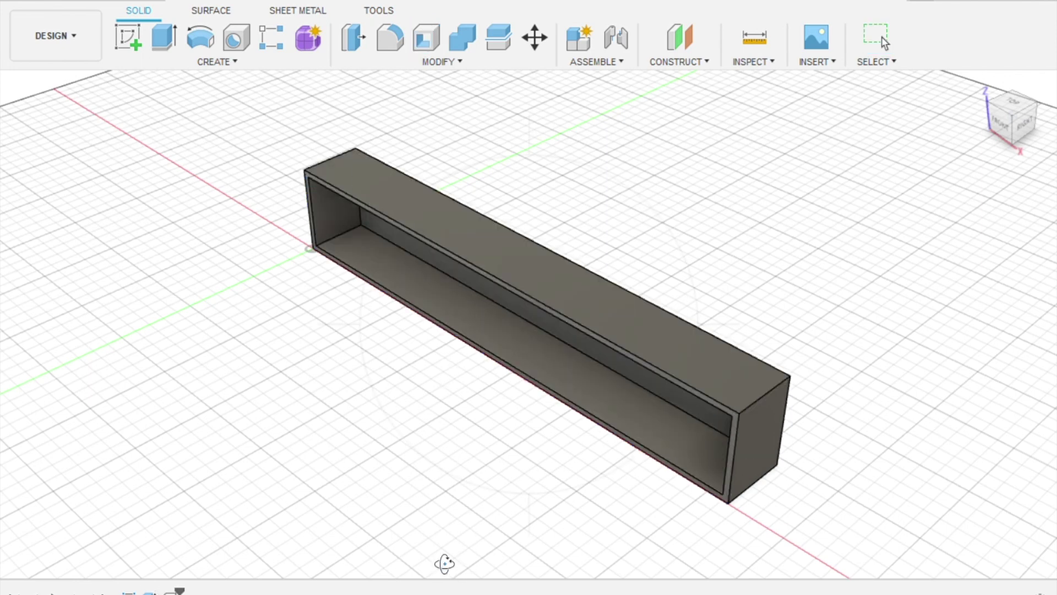
{"action": "middle_click_drag", "start_coordinate": [453, 528], "coordinate": [496, 497], "text": "shift"}
{"action": "middle_click_drag", "start_coordinate": [447, 377], "coordinate": [428, 339], "text": "shift"}
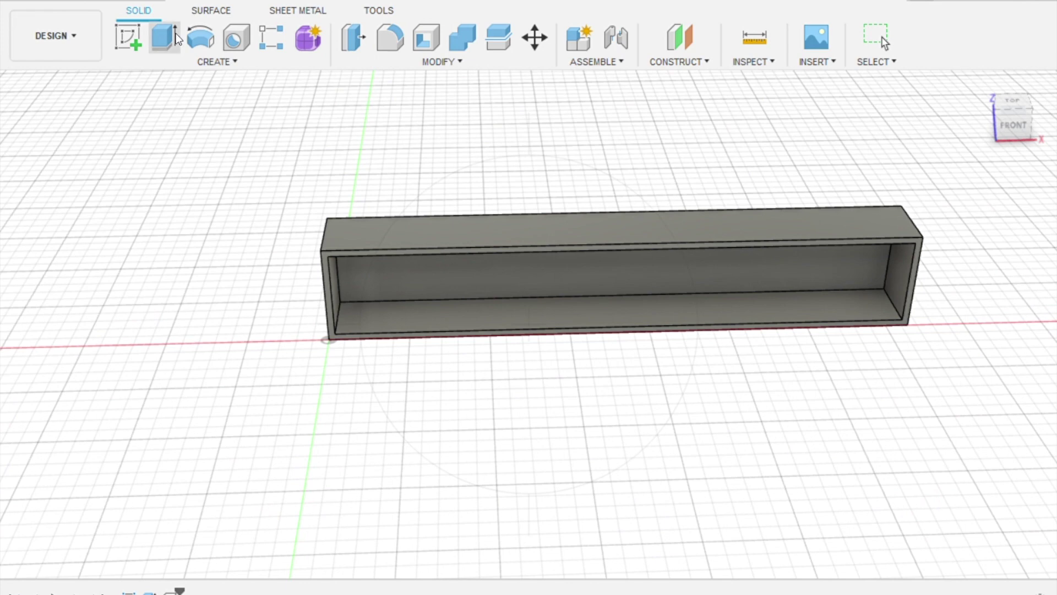
Start a sketch on the box's front face and draw a rectangle near its left end
{"action": "left_click", "coordinate": [129, 38]}
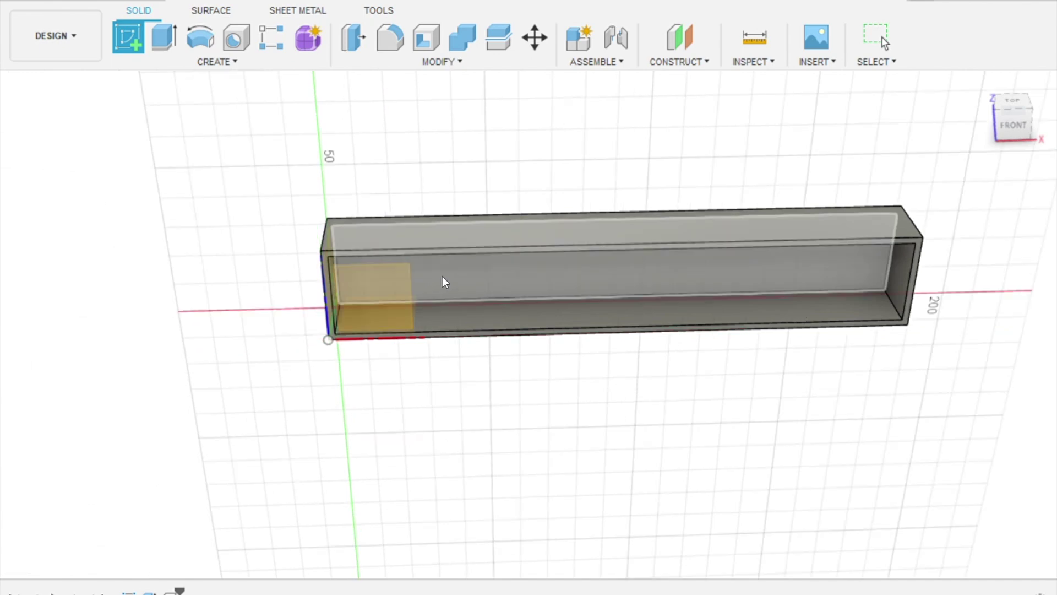
{"action": "left_click", "coordinate": [443, 277]}
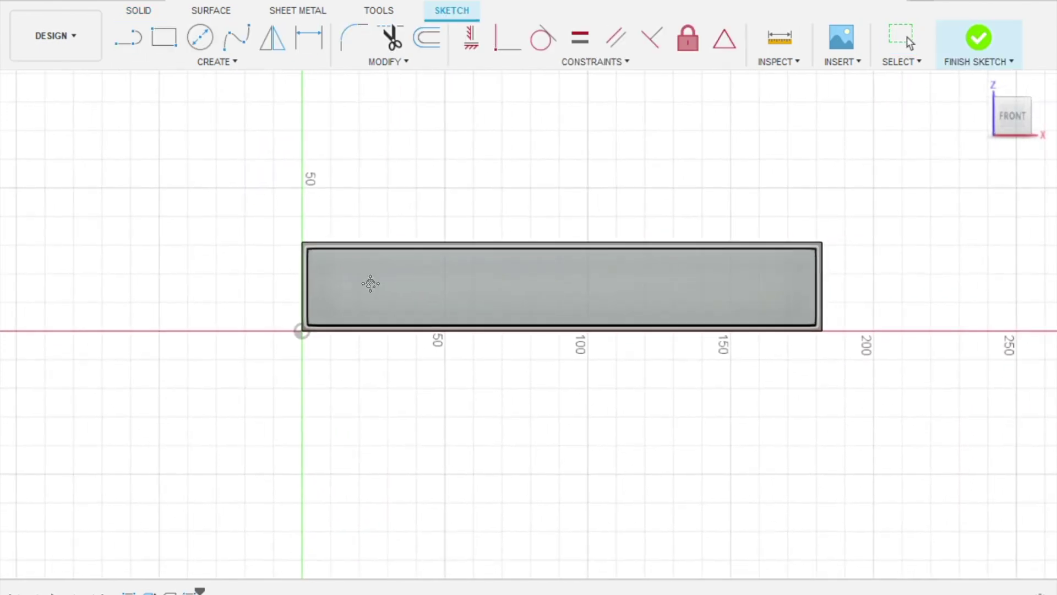
{"action": "scroll", "coordinate": [340, 281], "scroll_direction": "down", "scroll_amount": 2}
{"action": "scroll", "coordinate": [341, 278], "scroll_direction": "up", "scroll_amount": 5}
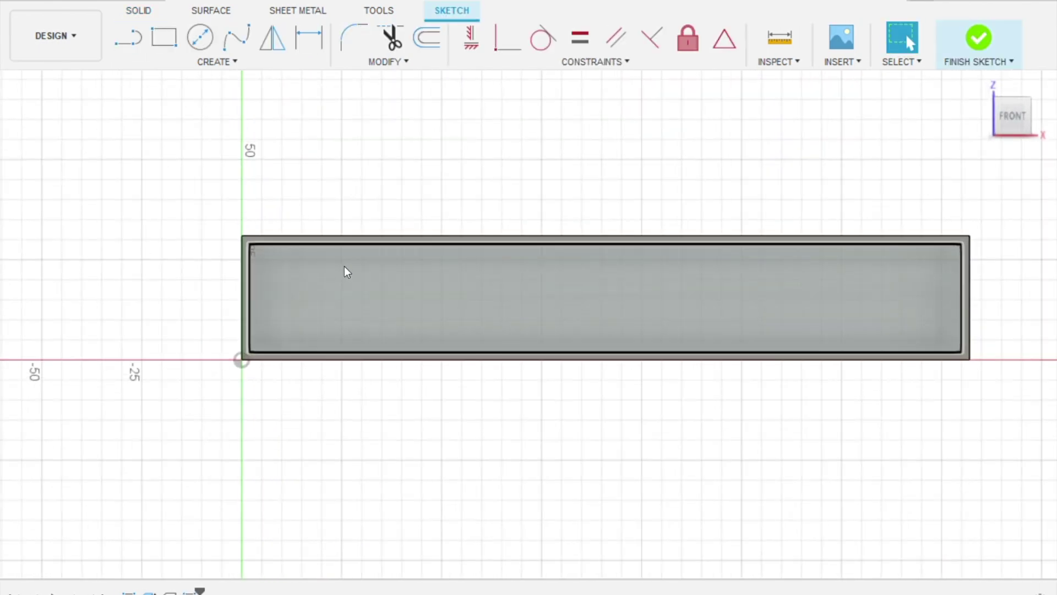
{"action": "mouse_move", "coordinate": [347, 272]}
{"action": "middle_mouse_down"}
{"action": "mouse_move", "coordinate": [356, 295]}
{"action": "mouse_move", "coordinate": [236, 298]}
{"action": "middle_mouse_up"}
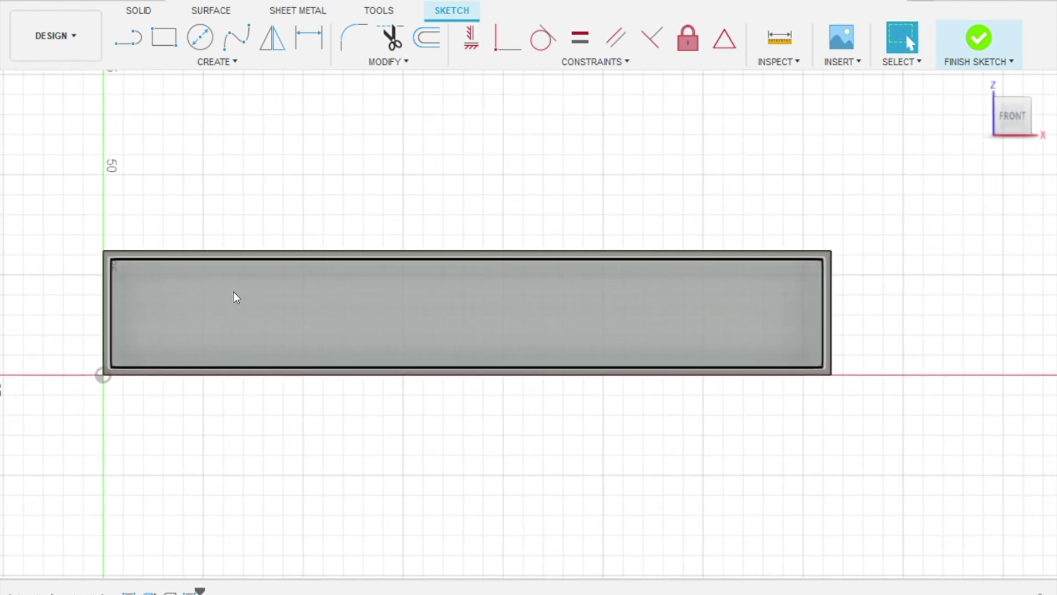
{"action": "left_click", "coordinate": [175, 43]}
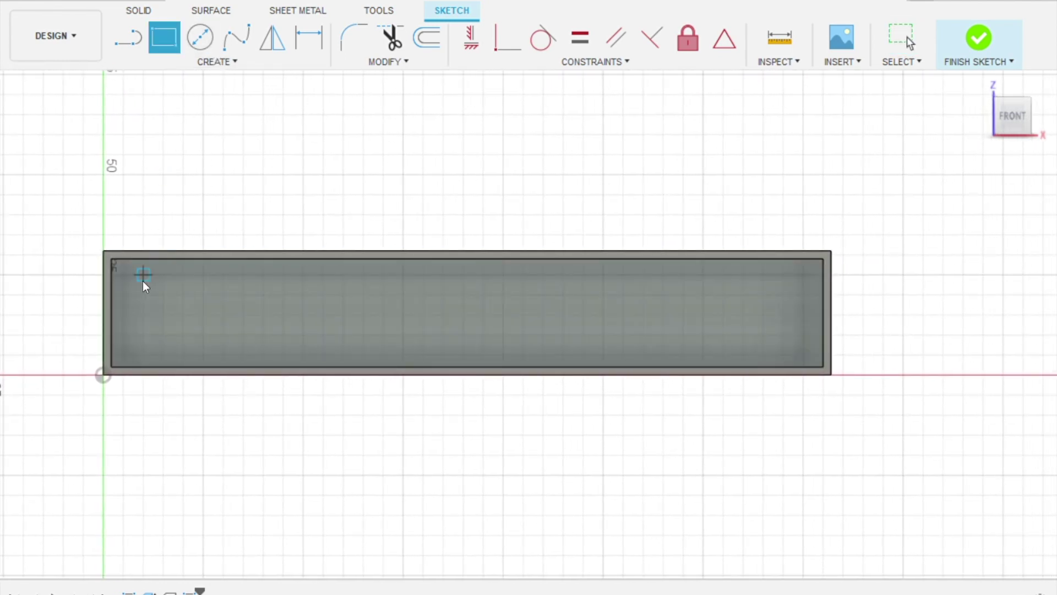
{"action": "left_click", "coordinate": [136, 279]}
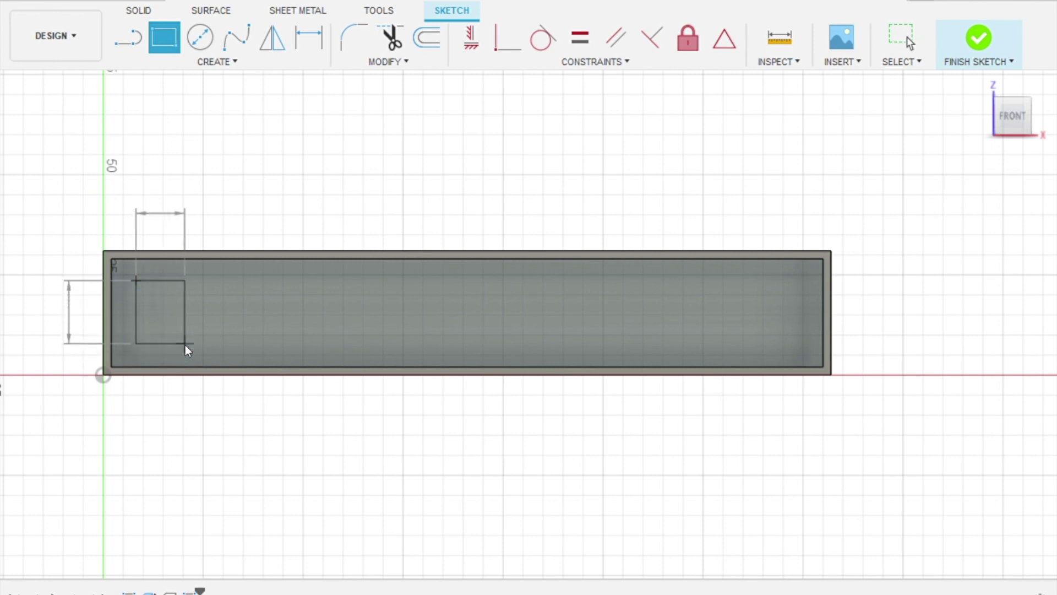
{"action": "left_click", "coordinate": [185, 345]}
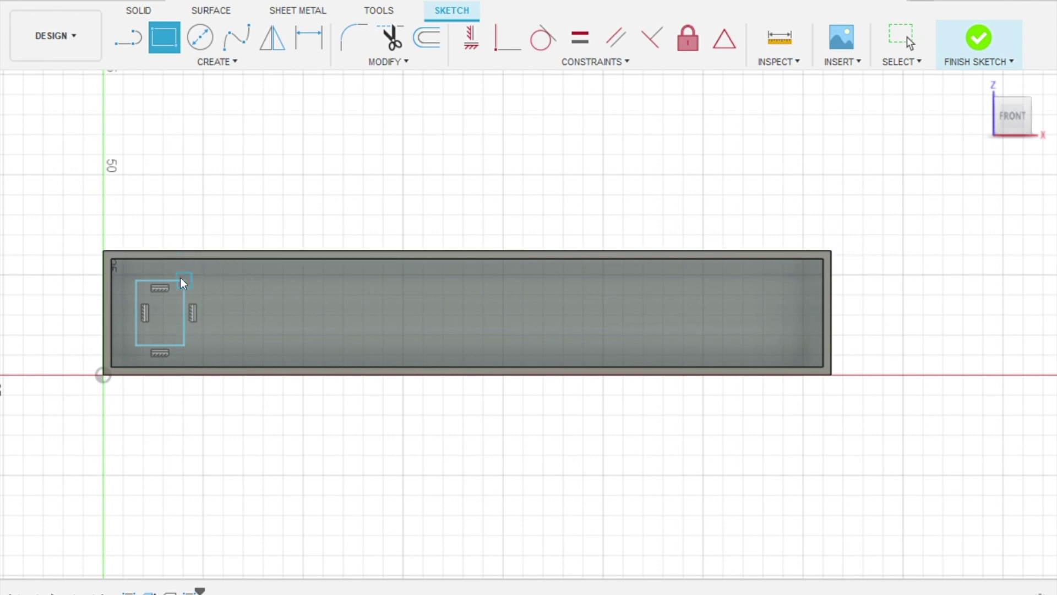
Dimension the rectangle to 15 wide and 20 tall
{"action": "key", "text": "d"}
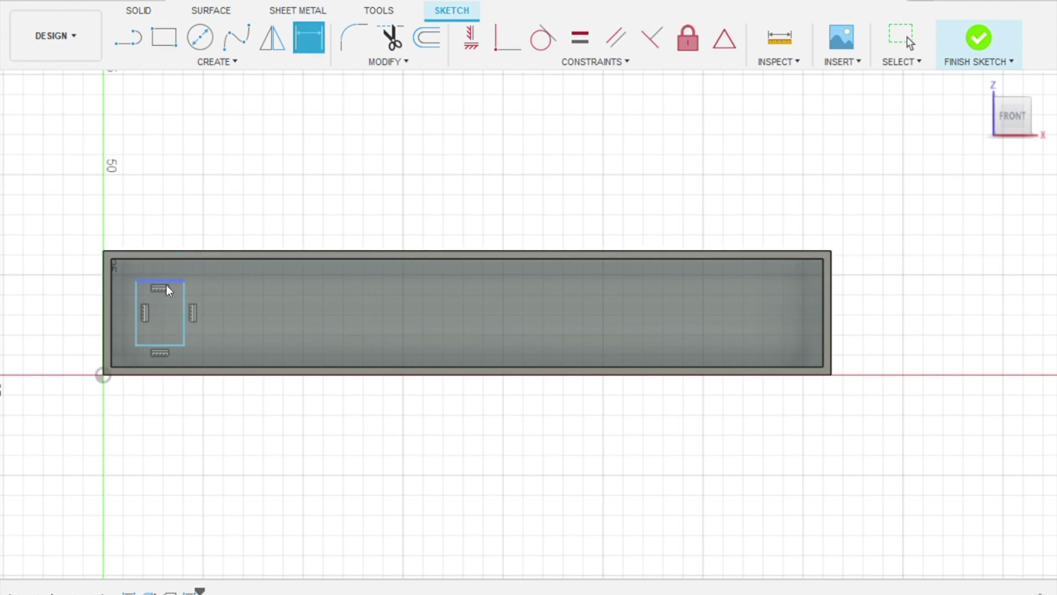
{"action": "left_click", "coordinate": [171, 282]}
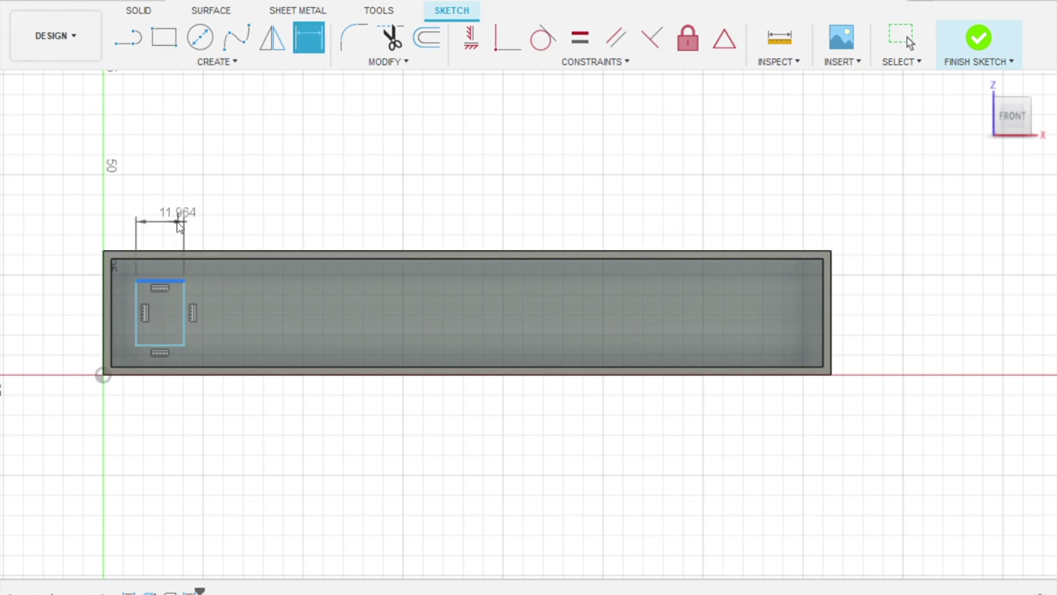
{"action": "left_click", "coordinate": [179, 226]}
{"action": "key", "text": "Escape"}
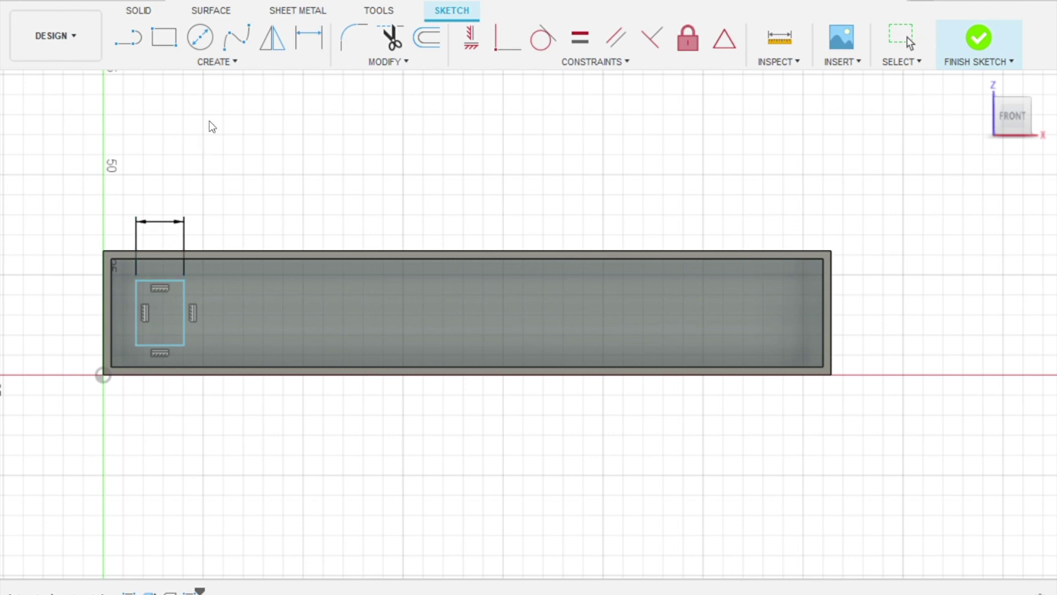
{"action": "type", "text": "15"}
{"action": "key", "text": "Return"}
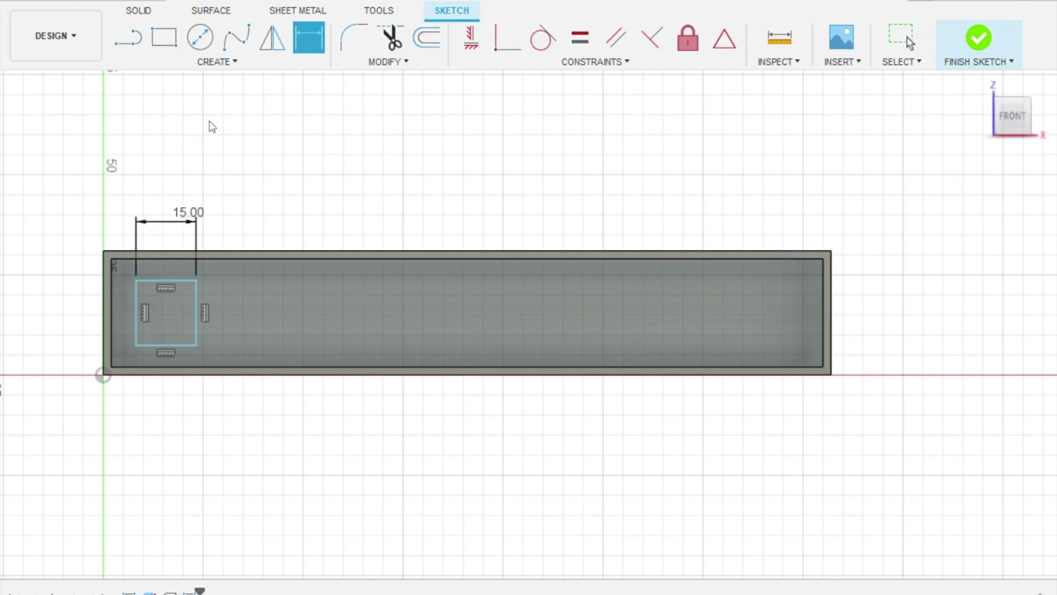
{"action": "left_click", "coordinate": [139, 310]}
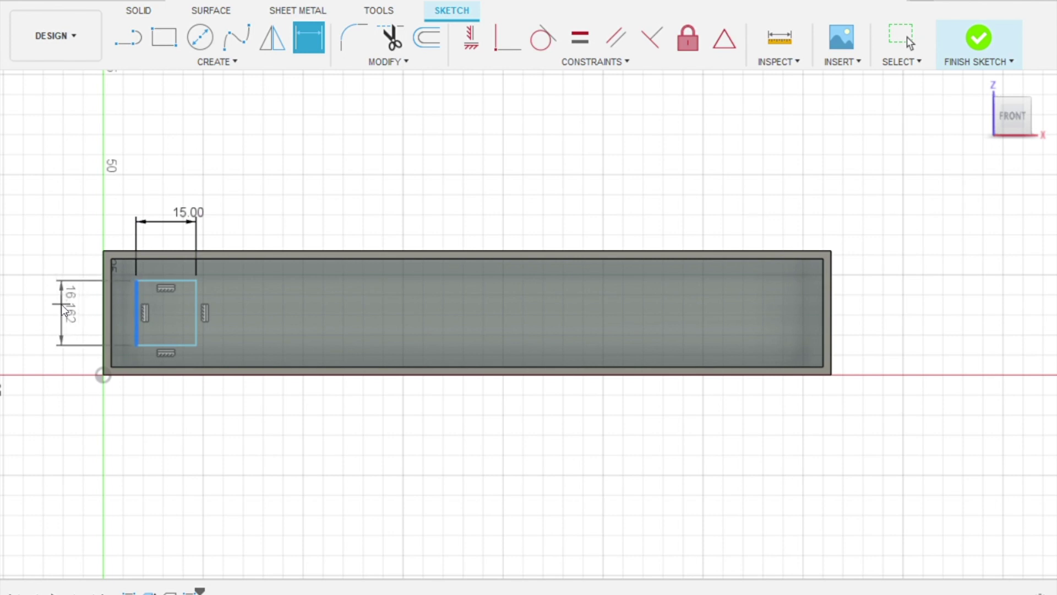
{"action": "left_click", "coordinate": [63, 308]}
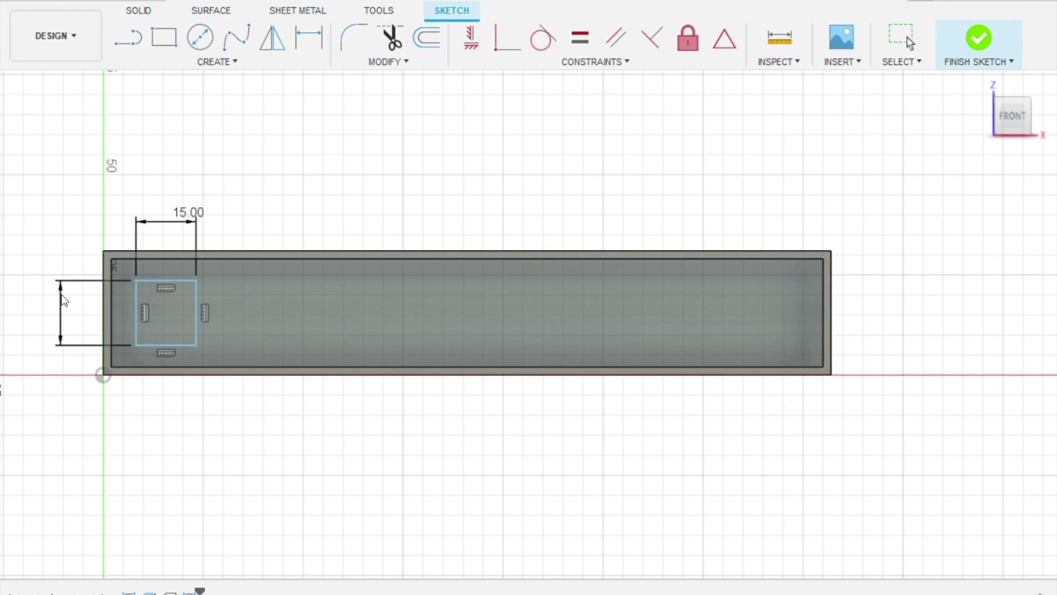
{"action": "type", "text": "20"}
{"action": "key", "text": "Return"}
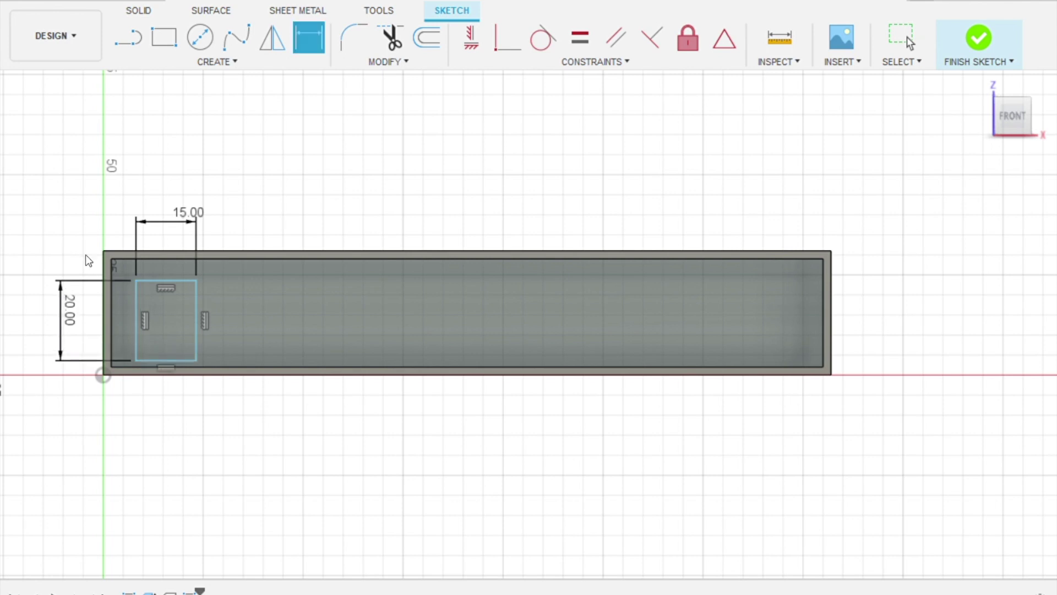
Place the rectangle 3.50 below the box's top edge and 8 from its left, then finish the sketch
{"action": "left_click", "coordinate": [162, 263]}
{"action": "left_click", "coordinate": [162, 282]}
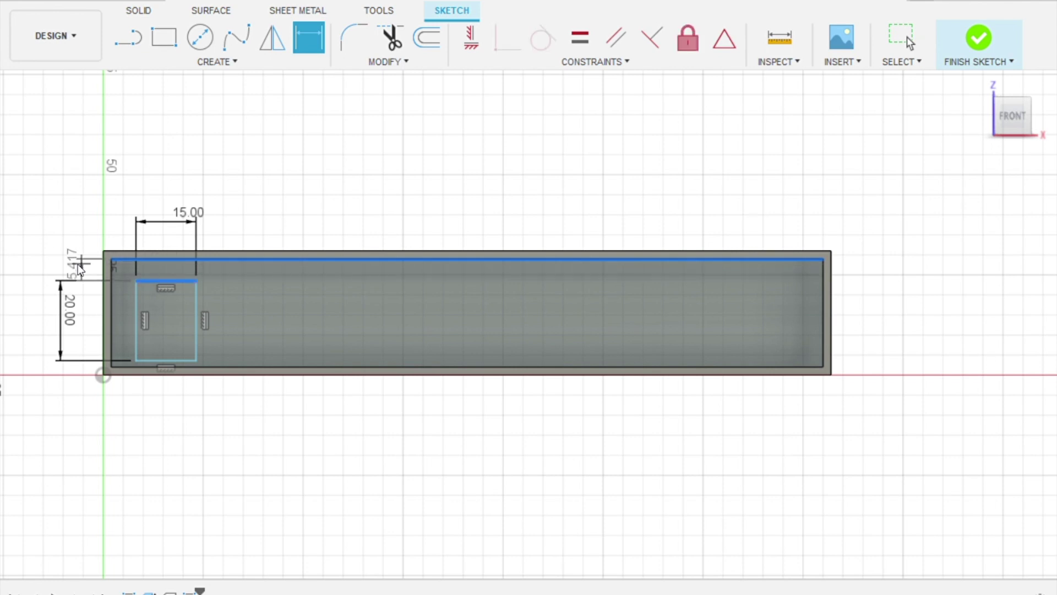
{"action": "left_click", "coordinate": [75, 270]}
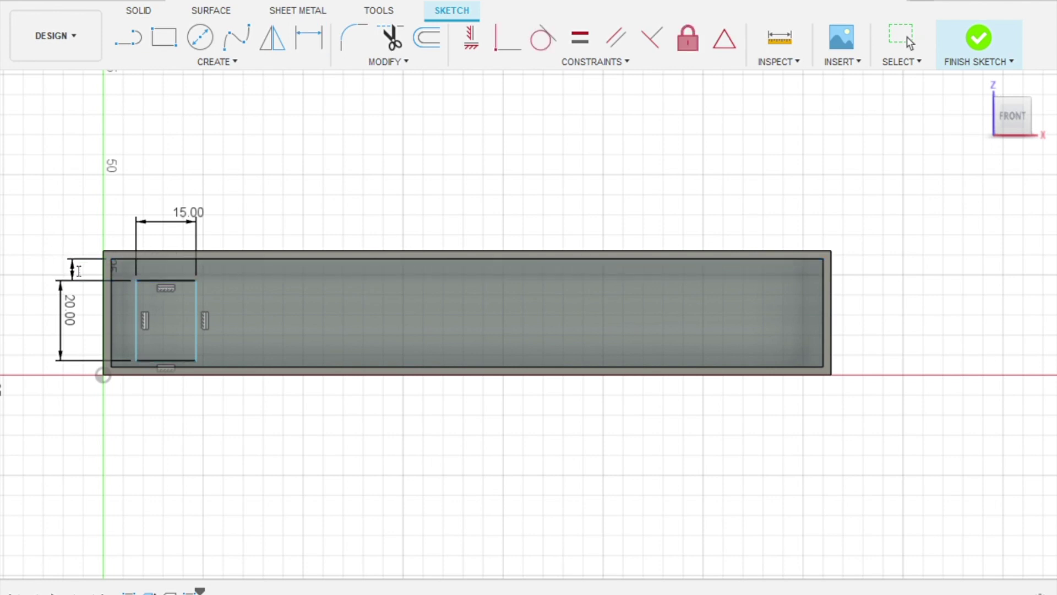
{"action": "key", "text": "Return"}
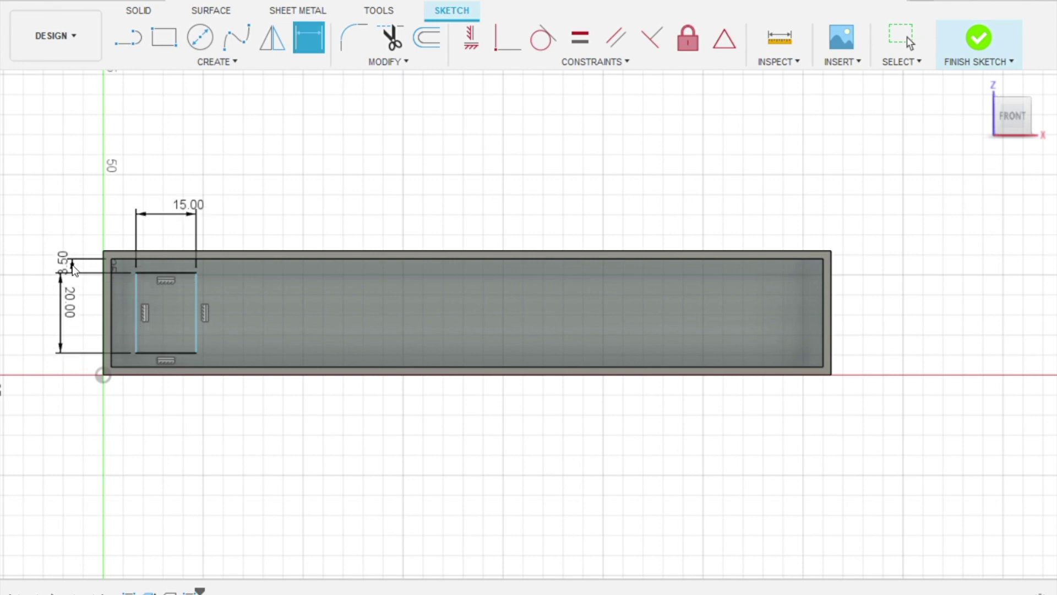
{"action": "left_click", "coordinate": [113, 318]}
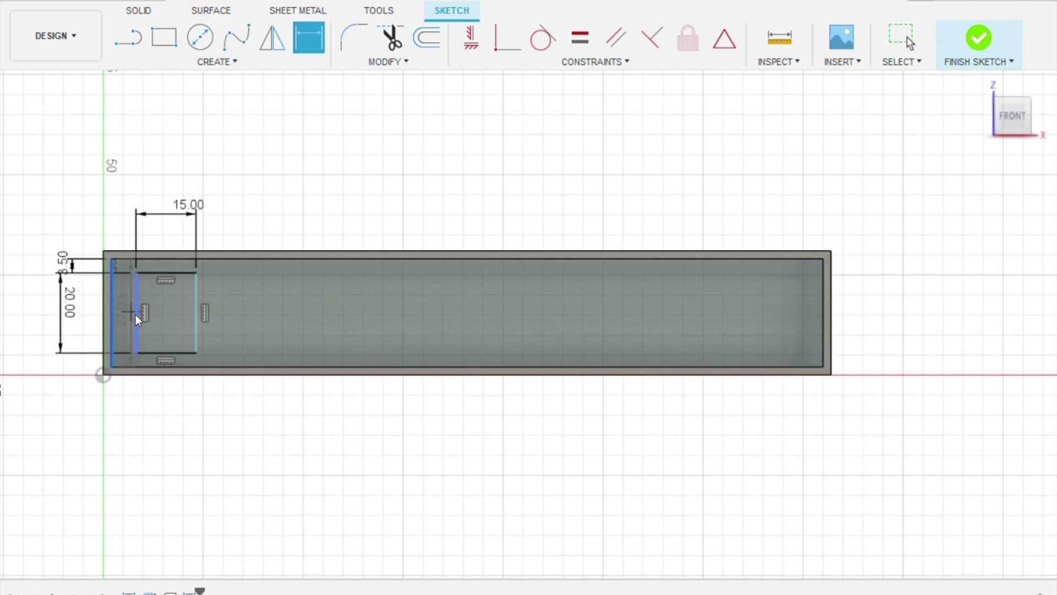
{"action": "left_click", "coordinate": [137, 319]}
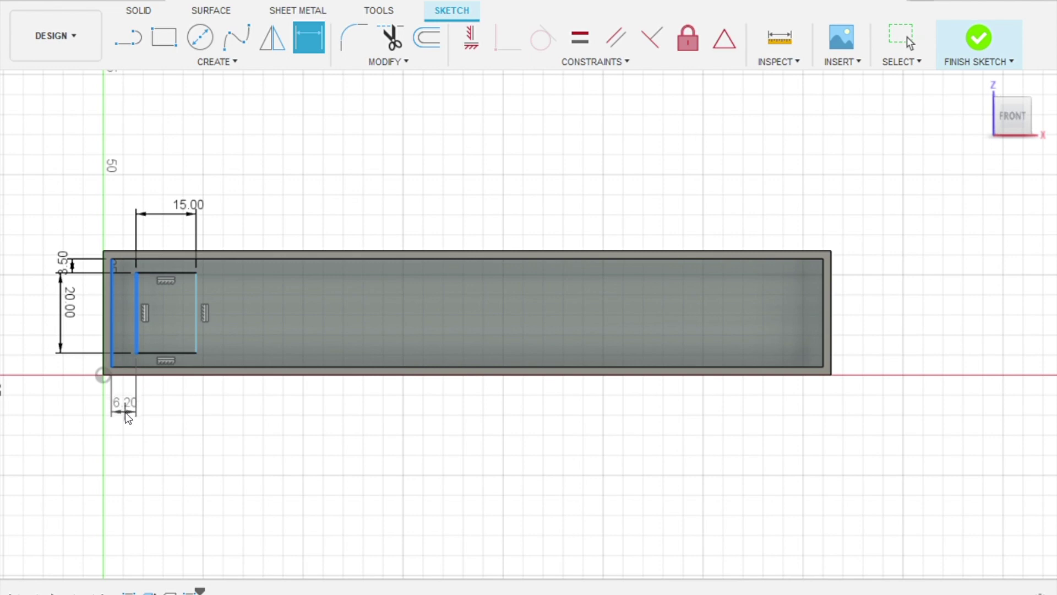
{"action": "left_click", "coordinate": [130, 419]}
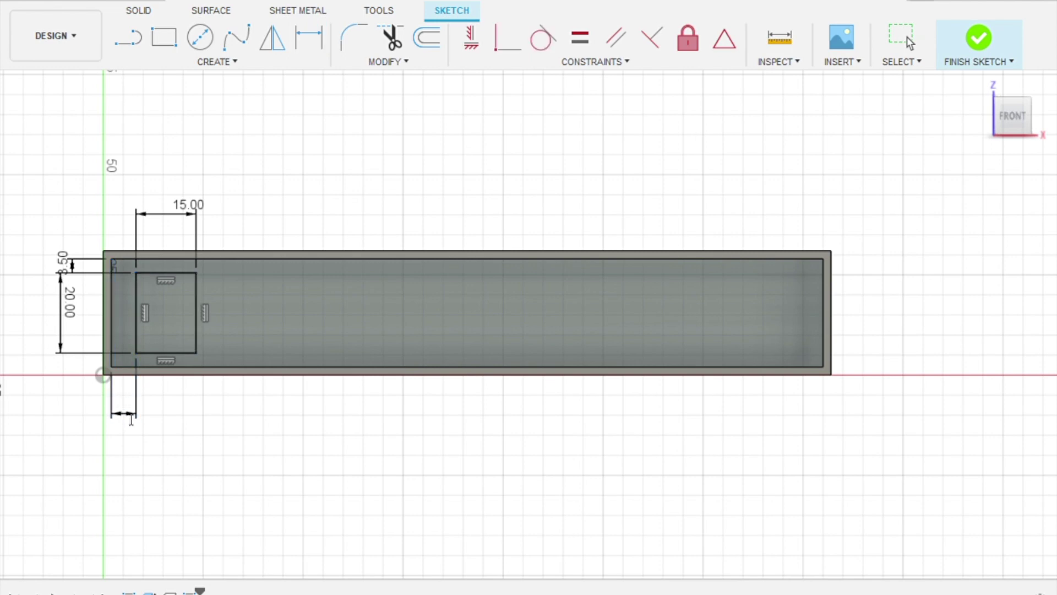
{"action": "type", "text": "8"}
{"action": "key", "text": "Return"}
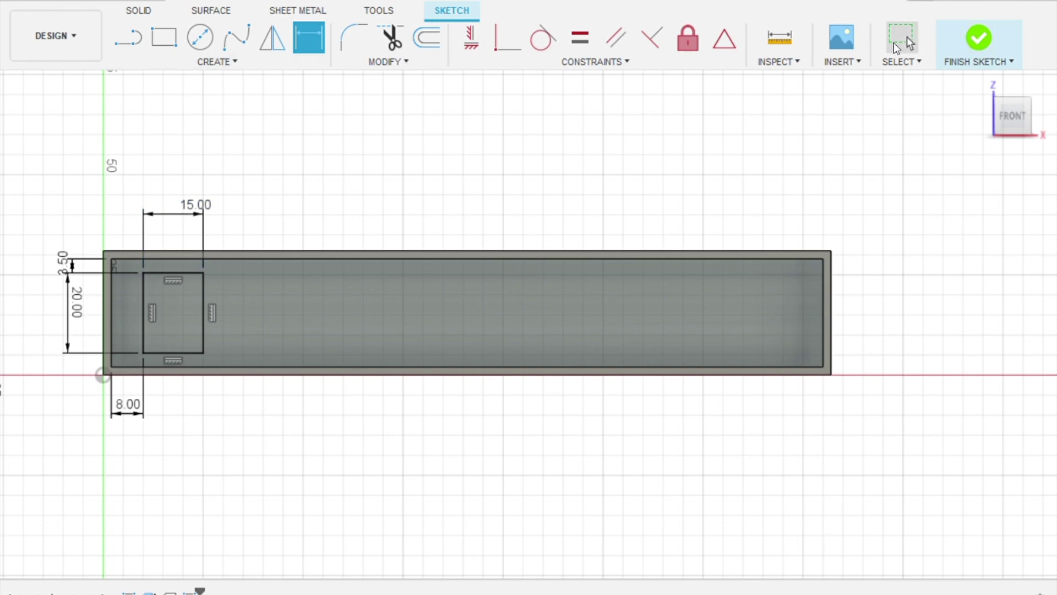
{"action": "left_click", "coordinate": [979, 37]}
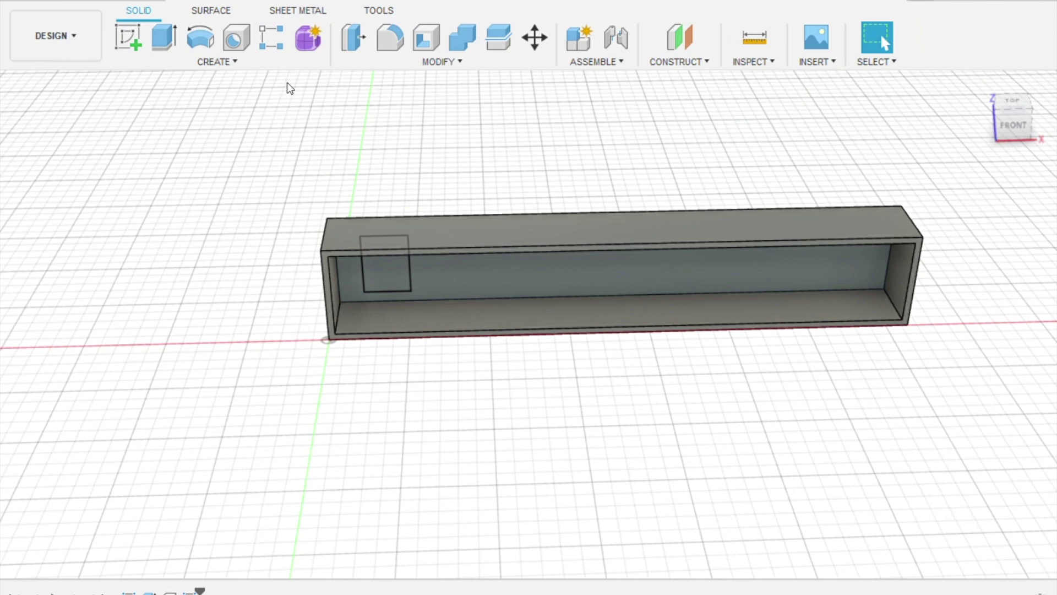
Extrude-cut the 15 × 20 rectangle 20 deep through the back wall as the first window
{"action": "left_click", "coordinate": [165, 34]}
{"action": "left_click", "coordinate": [397, 273]}
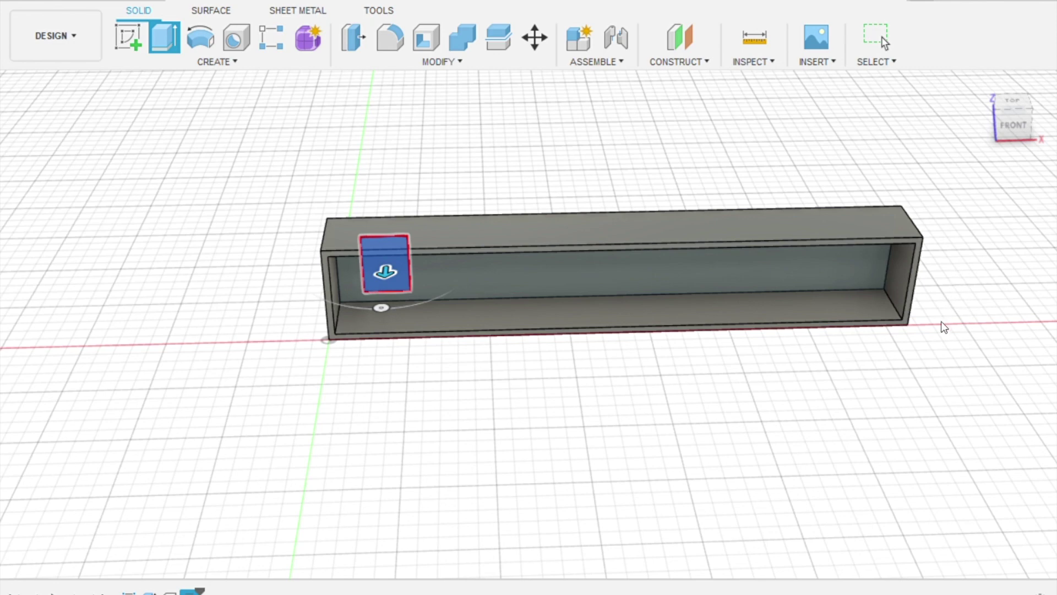
{"action": "type", "text": "20"}
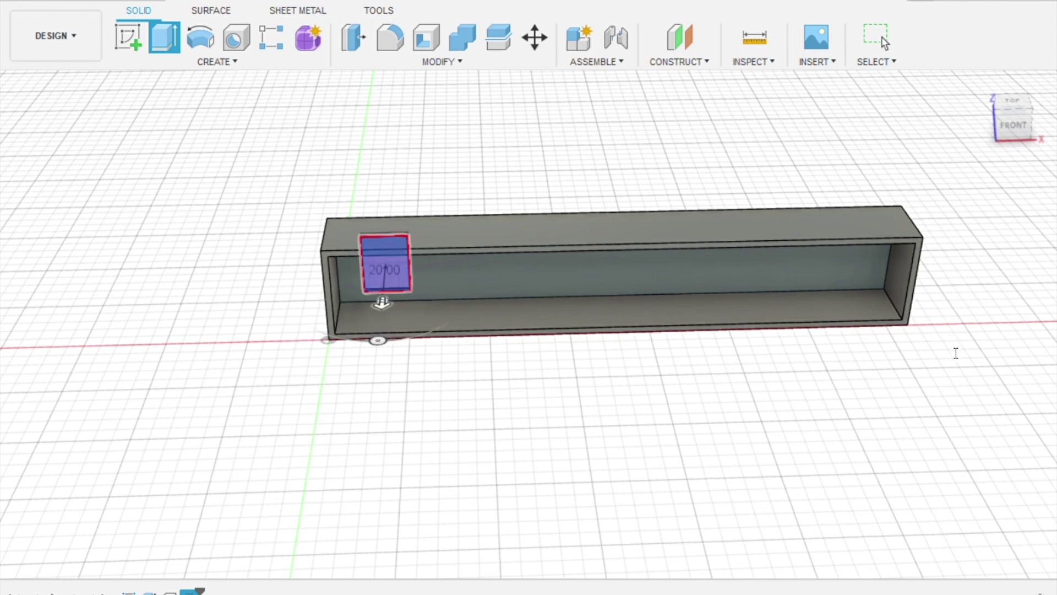
{"action": "key", "text": "Return"}
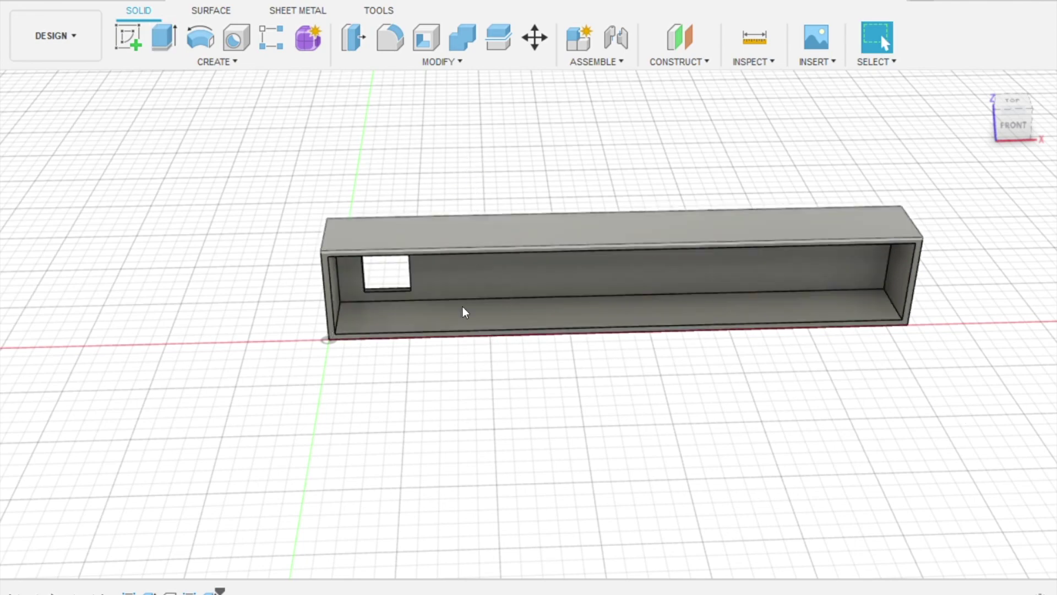
{"action": "middle_click_drag", "start_coordinate": [467, 445], "coordinate": [464, 476], "text": "shift"}
{"action": "scroll", "coordinate": [399, 438], "scroll_direction": "up", "scroll_amount": 4}
{"action": "scroll", "coordinate": [455, 457], "scroll_direction": "up", "scroll_amount": 4}
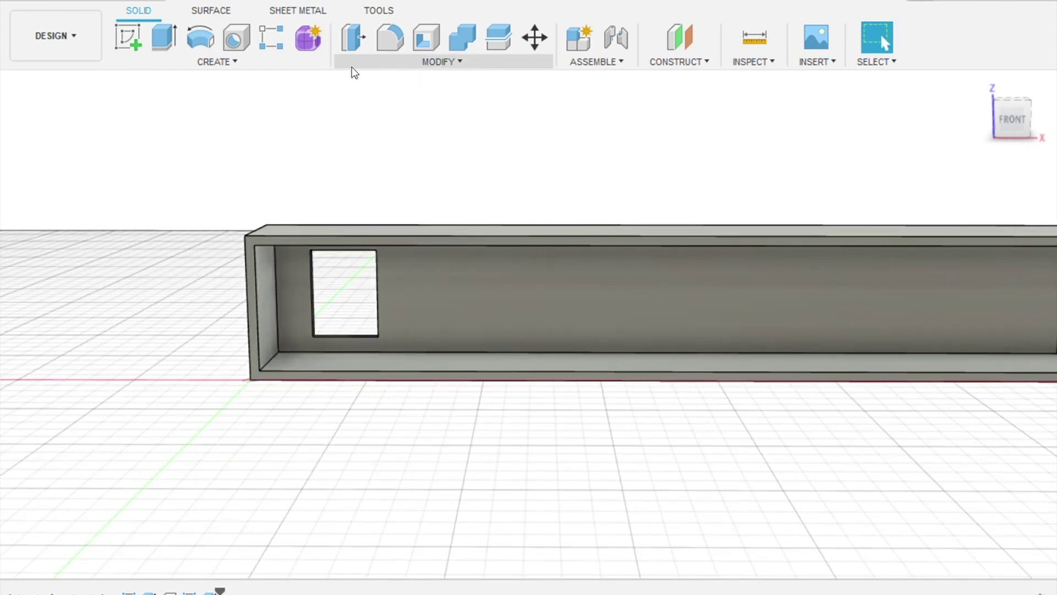
{"action": "left_click", "coordinate": [247, 61]}
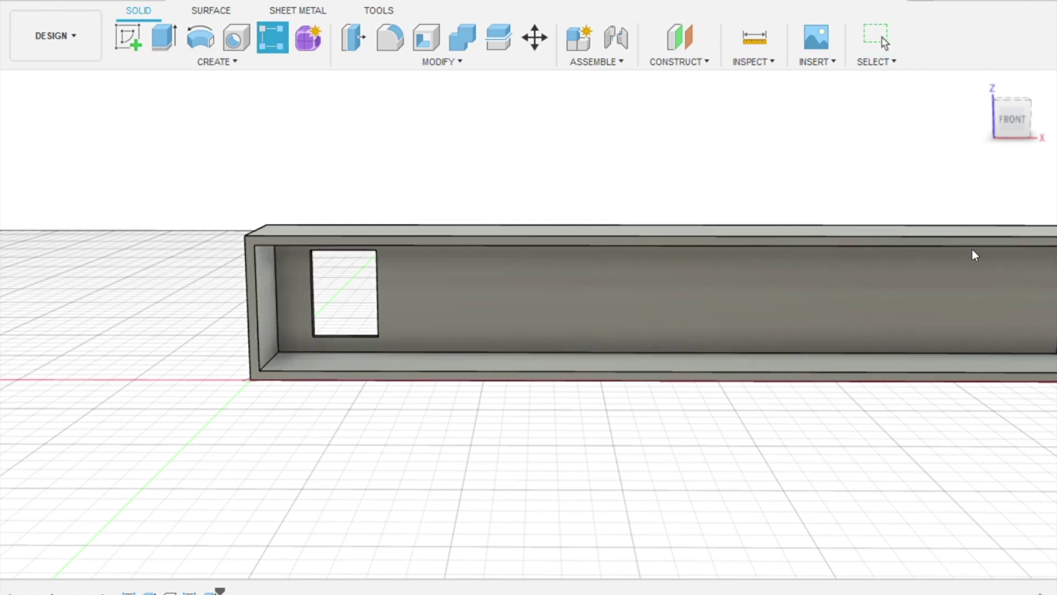
Rectangular-pattern the window cut into six copies spread evenly along the box
{"action": "left_click", "coordinate": [210, 592]}
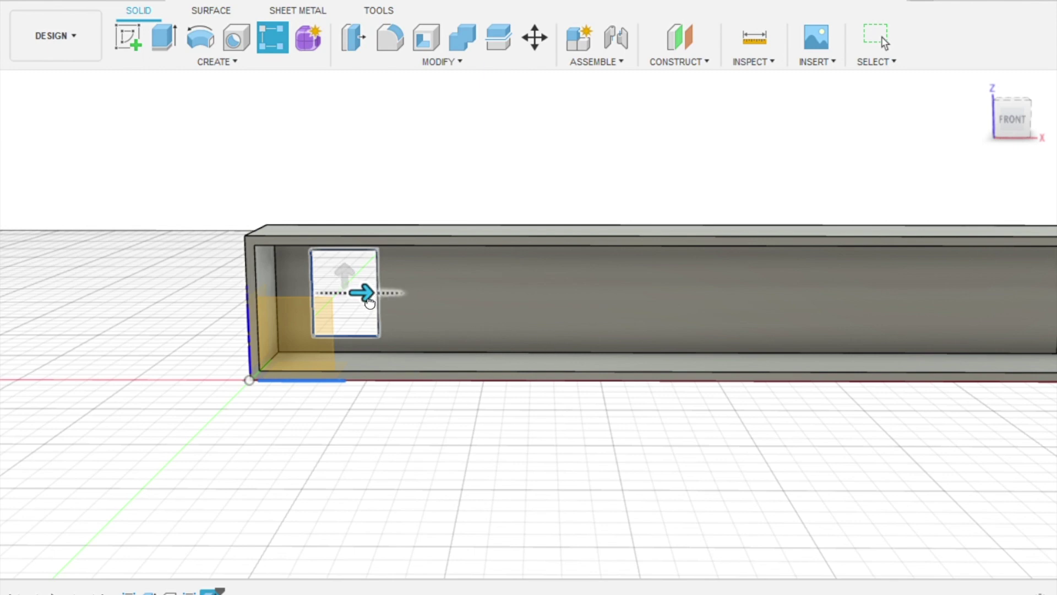
{"action": "left_click_drag", "start_coordinate": [362, 293], "coordinate": [816, 309]}
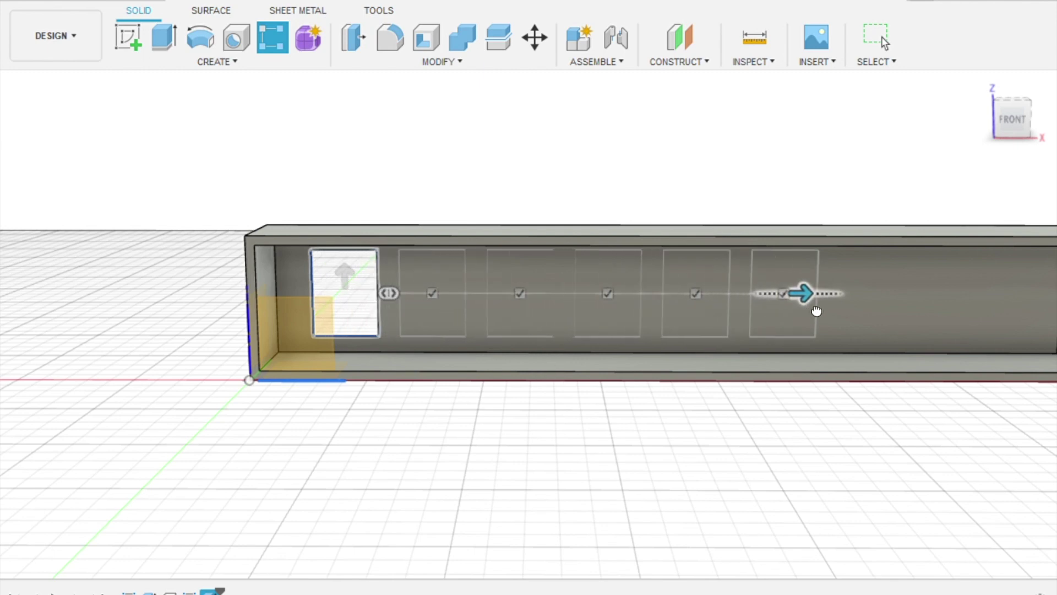
{"action": "middle_click_drag", "start_coordinate": [767, 193], "coordinate": [518, 230]}
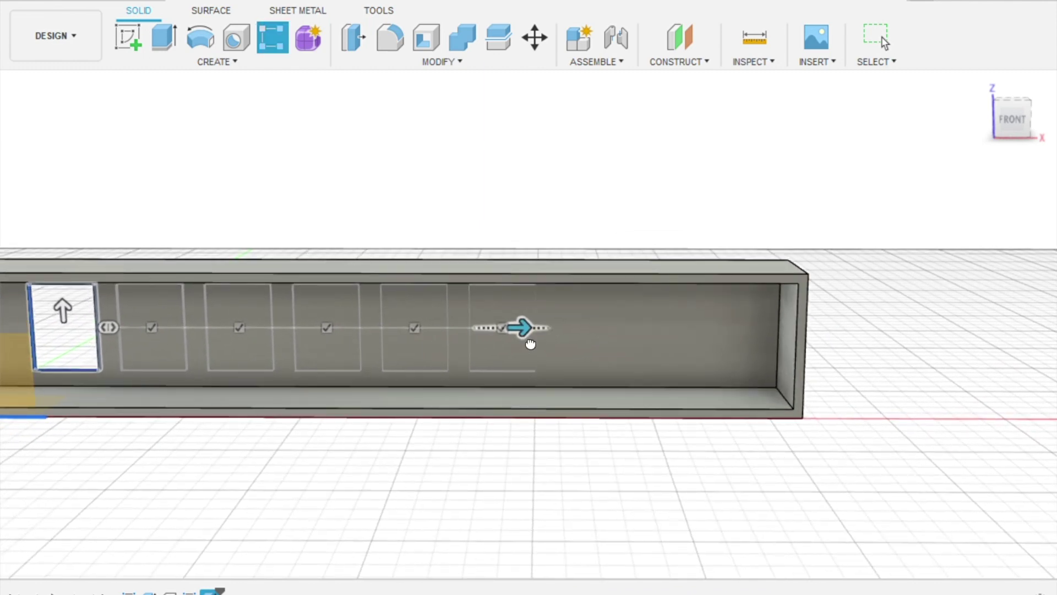
{"action": "left_click_drag", "start_coordinate": [531, 345], "coordinate": [722, 340]}
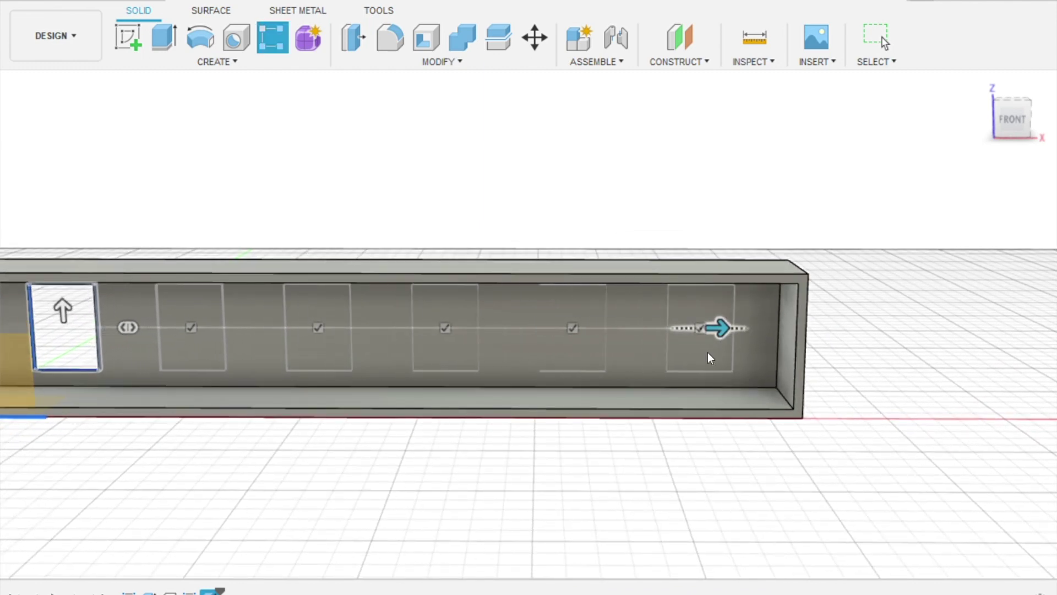
{"action": "scroll", "coordinate": [608, 459], "scroll_direction": "up", "scroll_amount": 1}
{"action": "scroll", "coordinate": [612, 448], "scroll_direction": "down", "scroll_amount": 2}
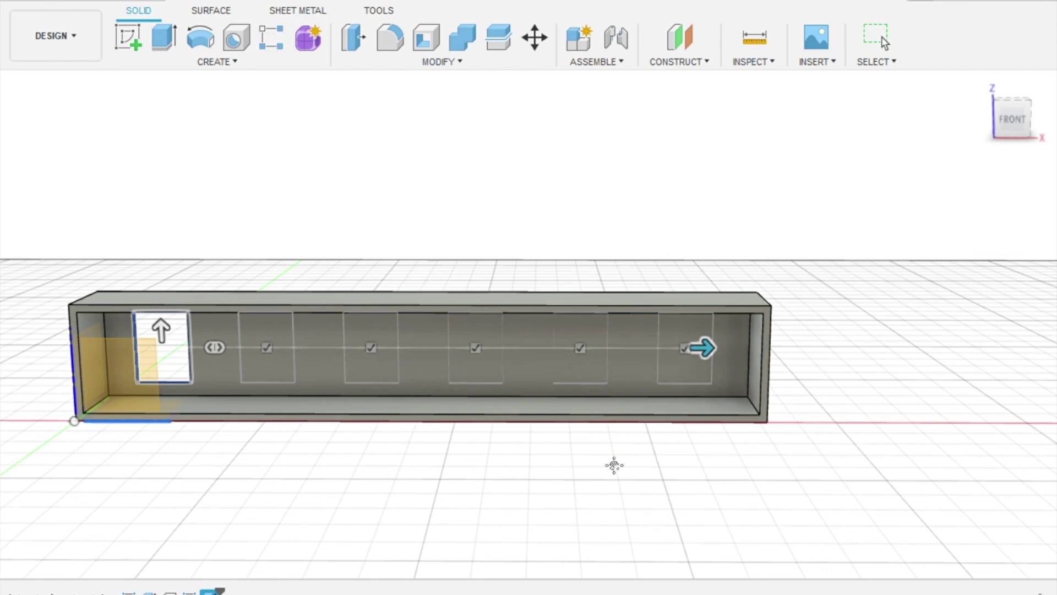
{"action": "middle_click_drag", "start_coordinate": [614, 465], "coordinate": [618, 422]}
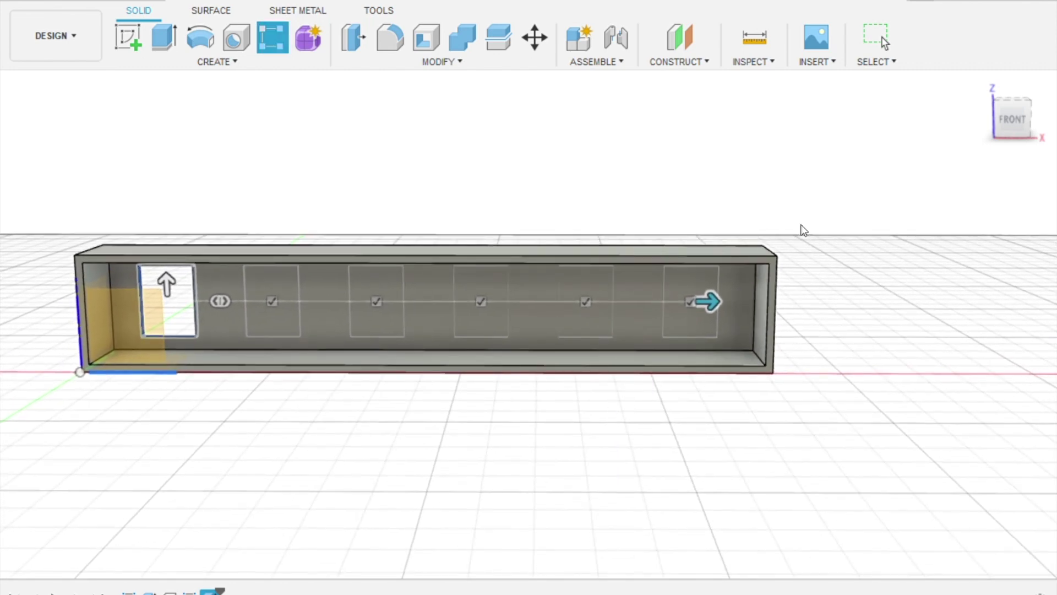
{"action": "left_click_drag", "start_coordinate": [714, 317], "coordinate": [727, 317]}
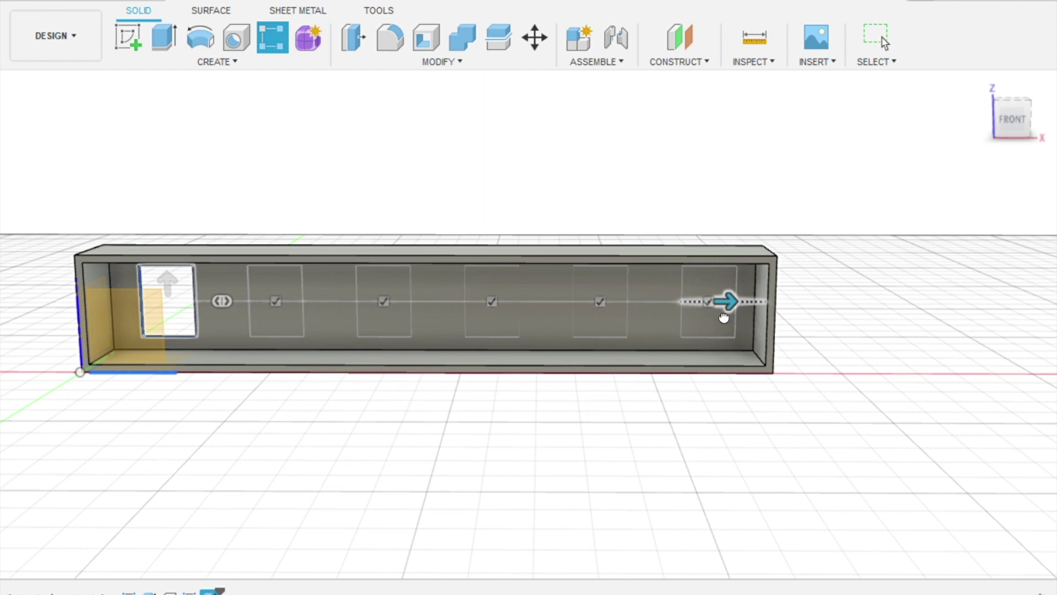
{"action": "left_click_drag", "start_coordinate": [723, 318], "coordinate": [720, 314]}
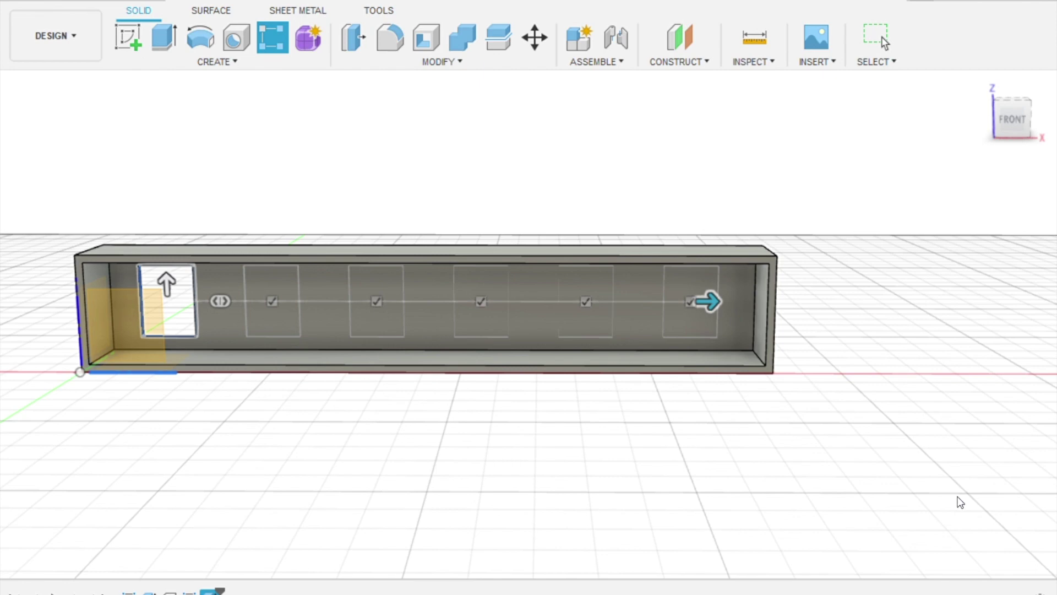
{"action": "key", "text": "Return"}
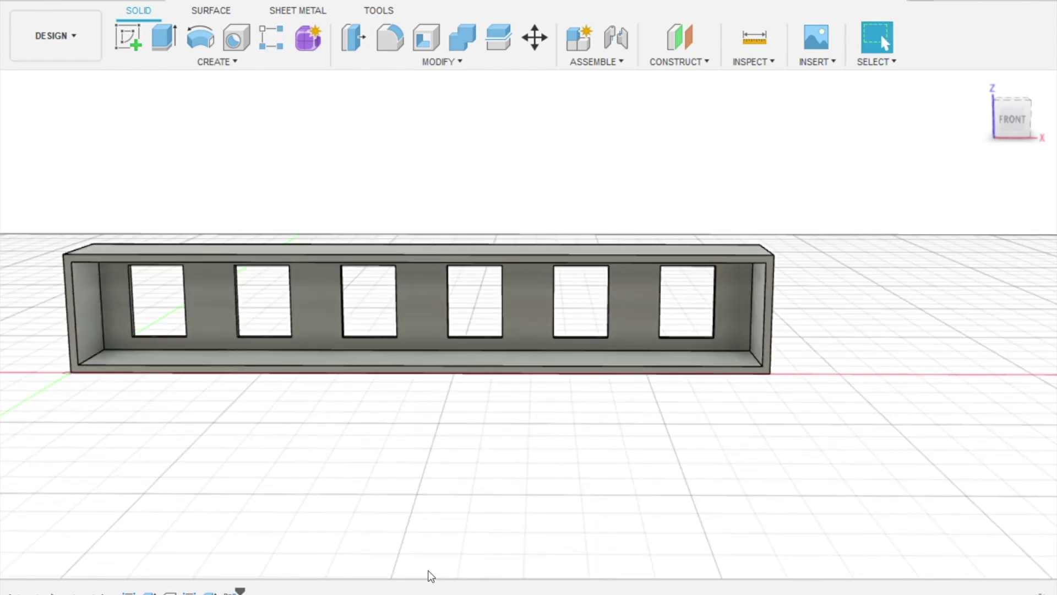
{"action": "middle_click_drag", "start_coordinate": [475, 507], "coordinate": [550, 461], "text": "shift"}
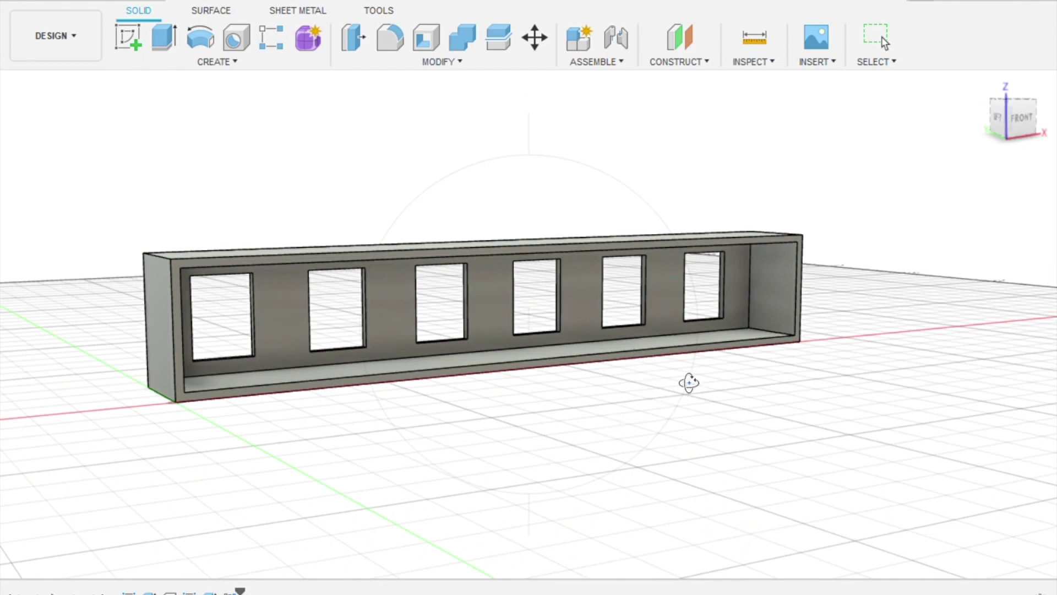
{"action": "mouse_move", "coordinate": [689, 383]}
{"action": "middle_mouse_down", "text": "shift"}
{"action": "mouse_move", "coordinate": [680, 397]}
{"action": "mouse_move", "coordinate": [605, 406]}
{"action": "mouse_move", "coordinate": [455, 411]}
{"action": "mouse_move", "coordinate": [424, 394]}
{"action": "mouse_move", "coordinate": [405, 363]}
{"action": "mouse_move", "coordinate": [468, 413]}
{"action": "mouse_move", "coordinate": [540, 425]}
{"action": "mouse_move", "coordinate": [668, 402]}
{"action": "mouse_move", "coordinate": [635, 425]}
{"action": "mouse_move", "coordinate": [668, 408]}
{"action": "mouse_move", "coordinate": [672, 388]}
{"action": "middle_mouse_up", "text": "shift"}
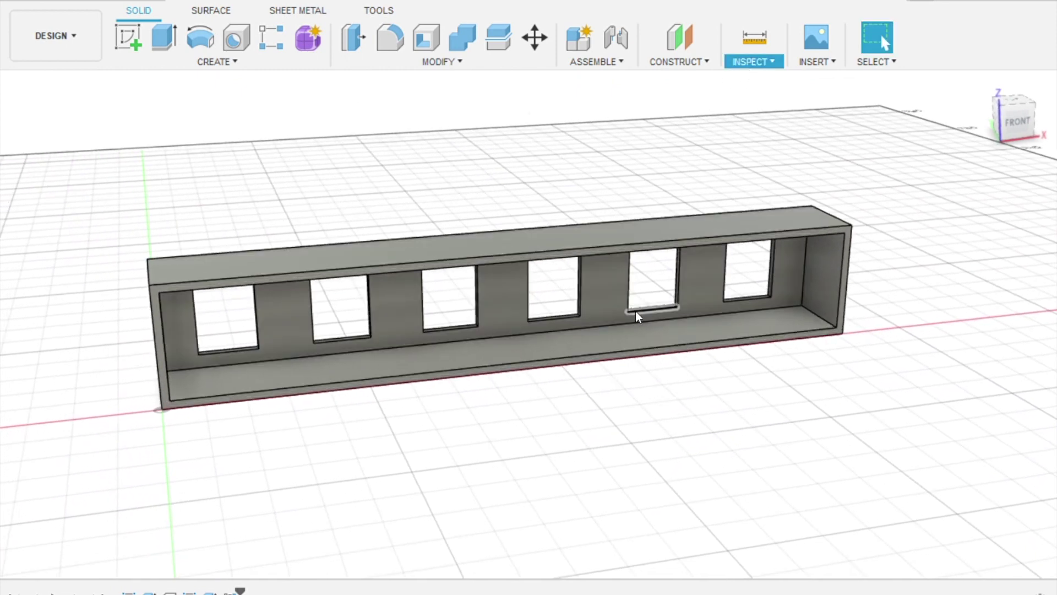
{"action": "left_click", "coordinate": [616, 325]}
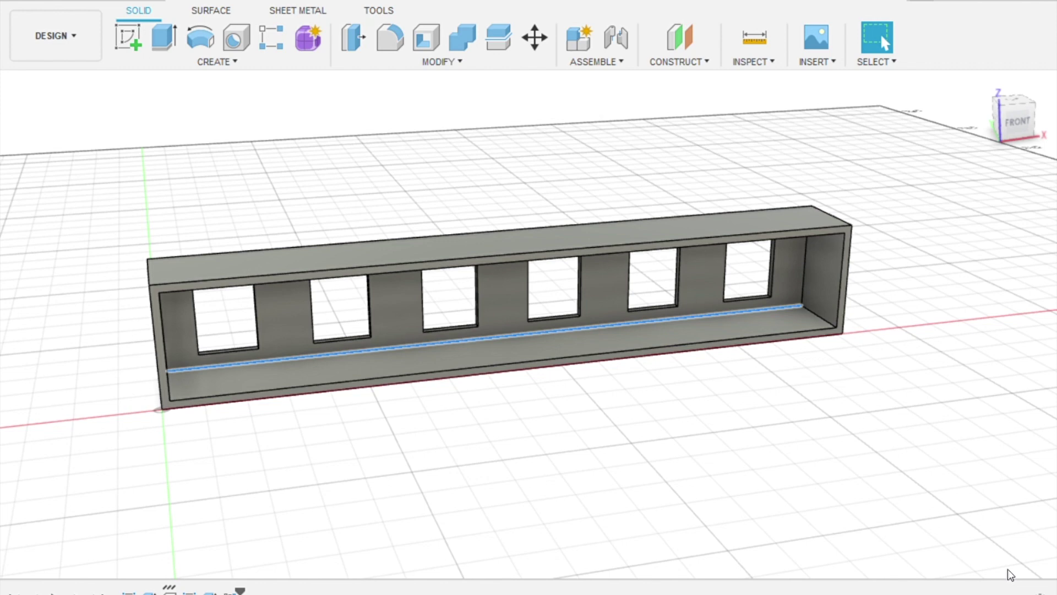
{"action": "left_click", "coordinate": [822, 318]}
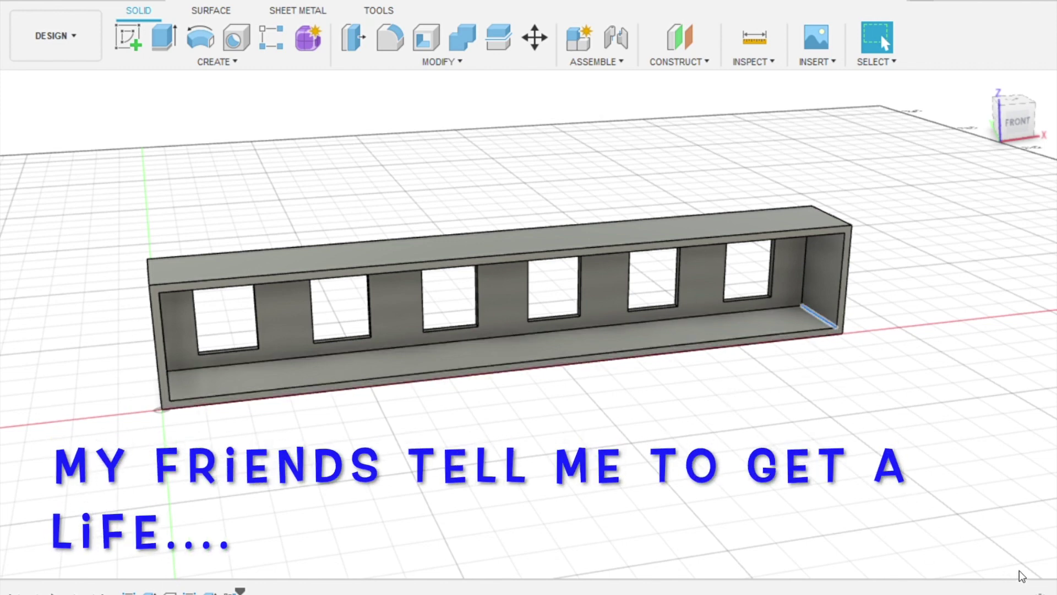
{"action": "left_click", "coordinate": [804, 277]}
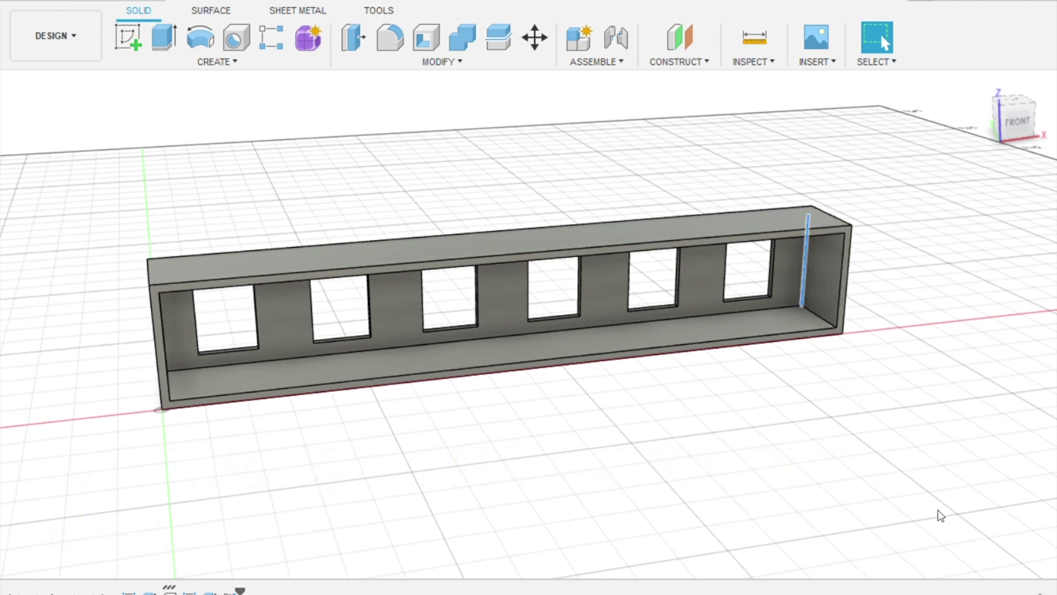
{"action": "left_click", "coordinate": [699, 358]}
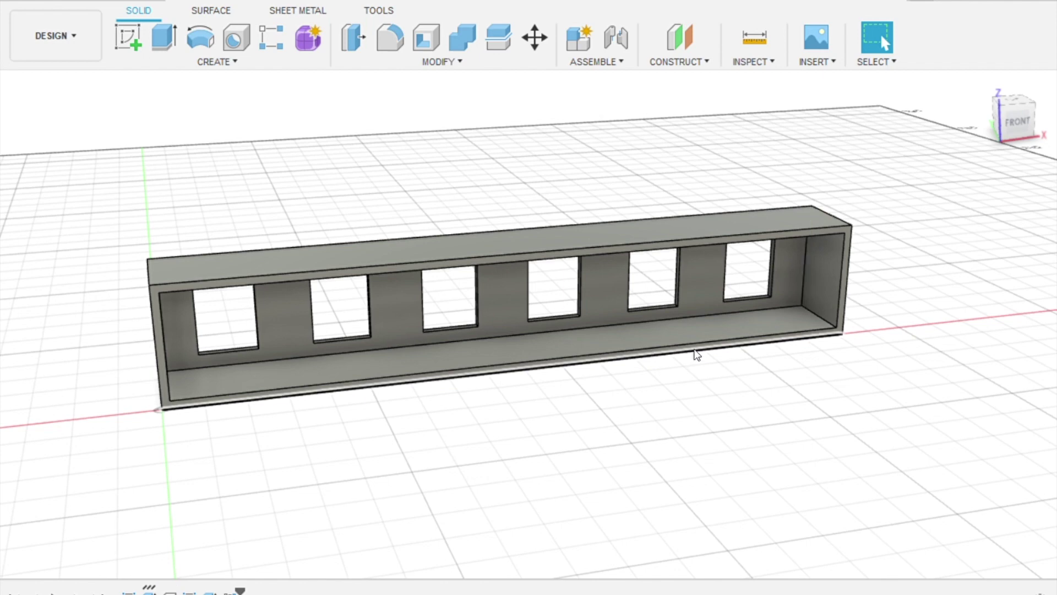
{"action": "left_click", "coordinate": [697, 355]}
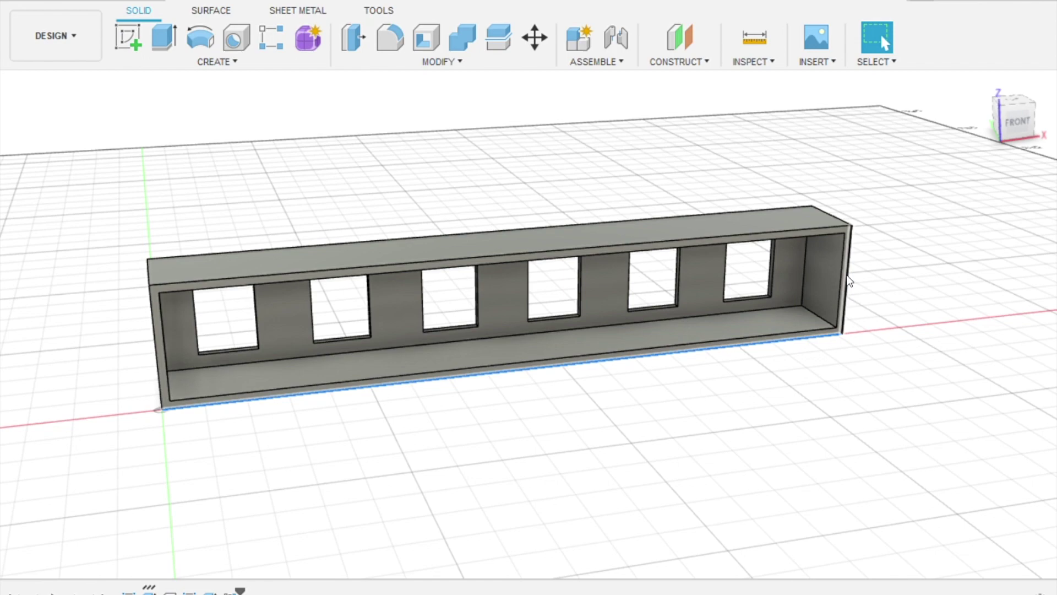
{"action": "left_click", "coordinate": [849, 282]}
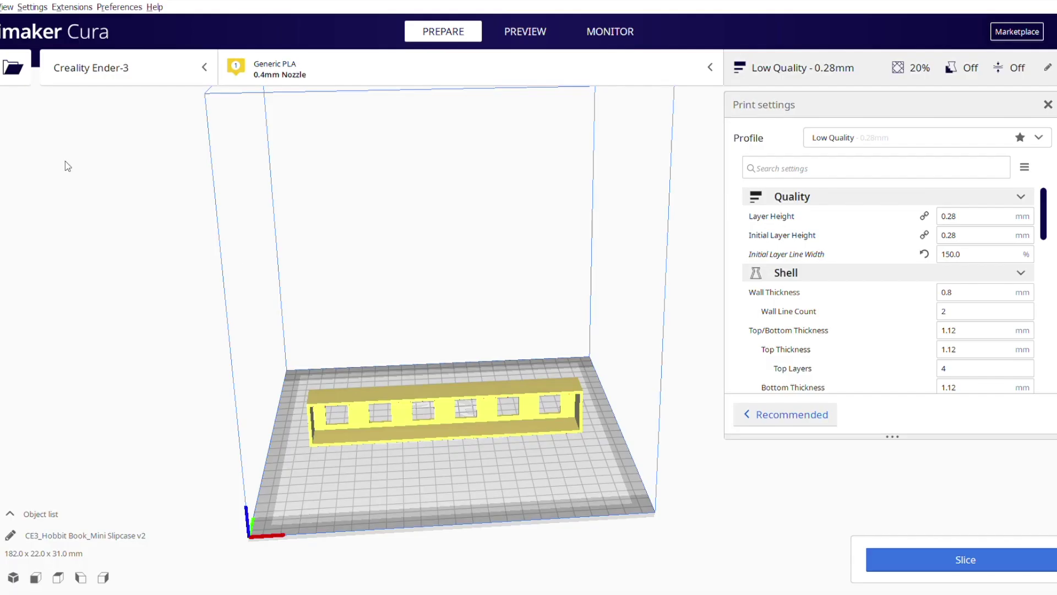
Rotate the slipcase about its long axis so the window cutouts face upward
{"action": "left_click", "coordinate": [402, 420]}
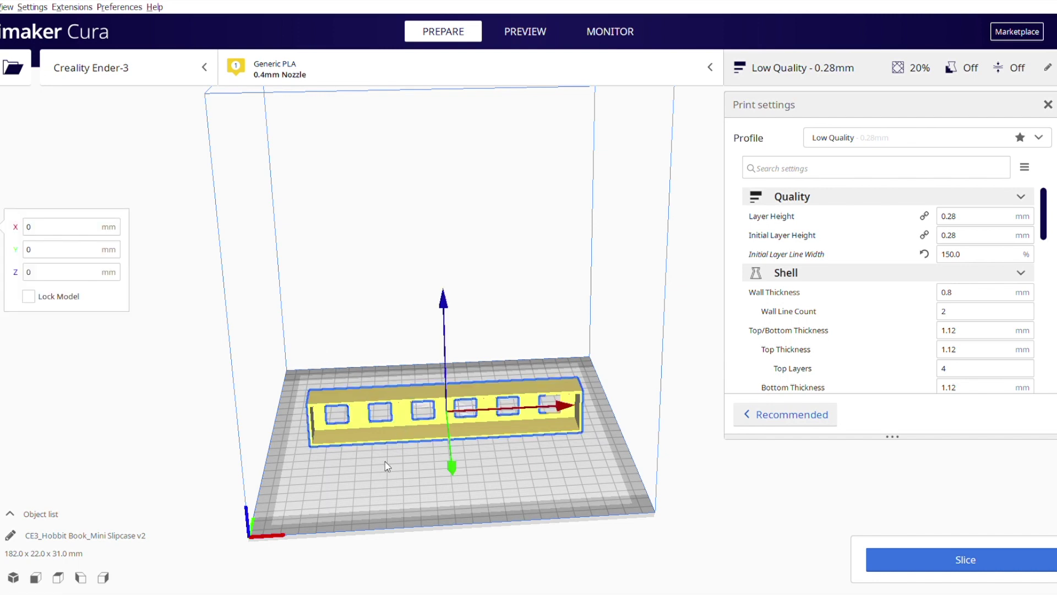
{"action": "left_click", "coordinate": [380, 477]}
{"action": "left_click", "coordinate": [402, 425]}
{"action": "right_click_drag", "start_coordinate": [378, 484], "coordinate": [462, 498]}
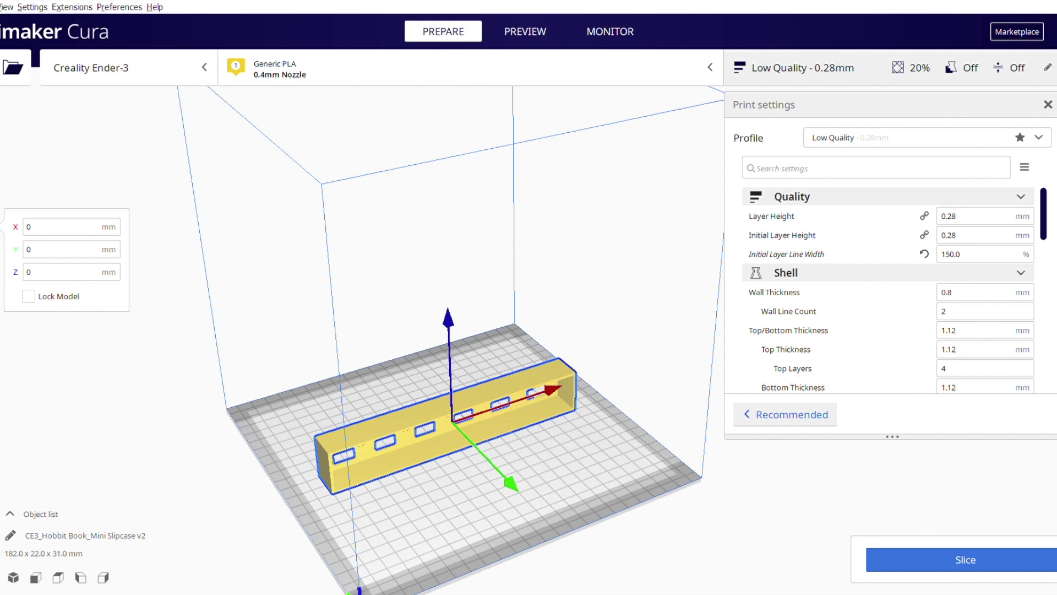
{"action": "key", "text": "r"}
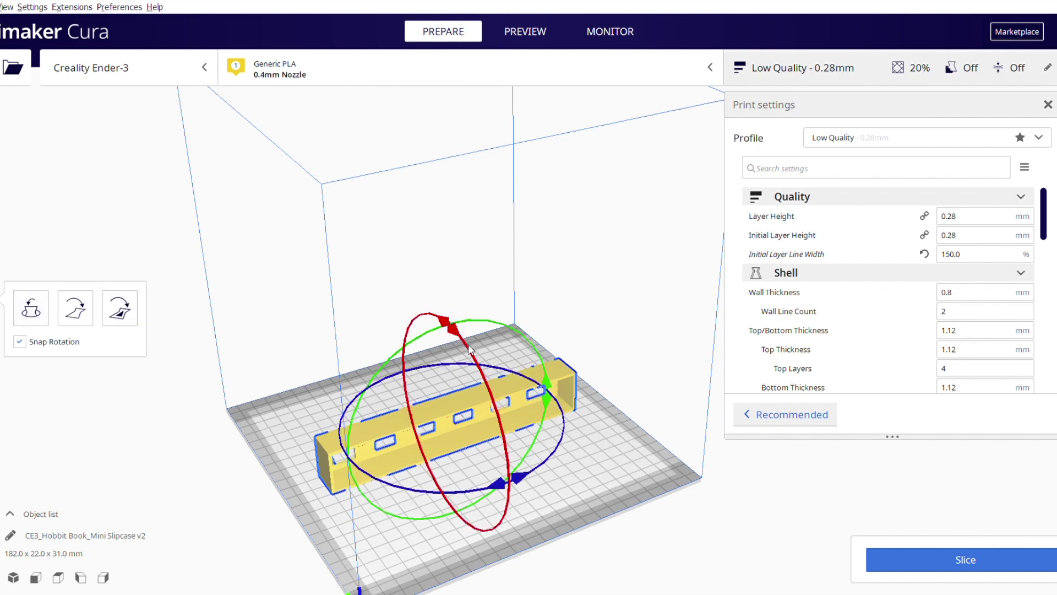
{"action": "right_click_drag", "start_coordinate": [264, 489], "coordinate": [468, 476]}
{"action": "left_click_drag", "start_coordinate": [512, 355], "coordinate": [335, 487]}
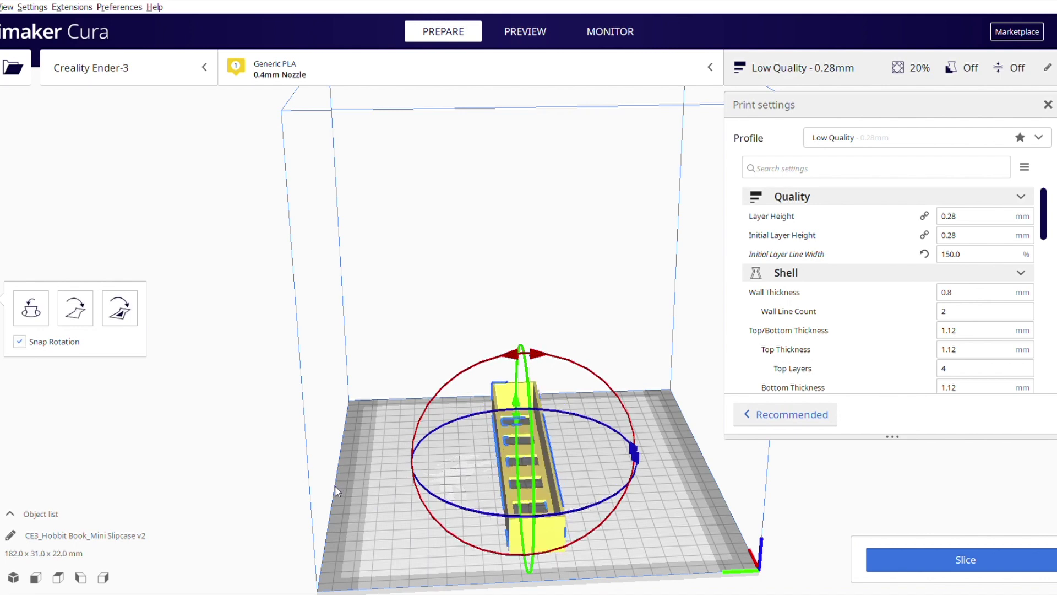
{"action": "left_click", "coordinate": [437, 461]}
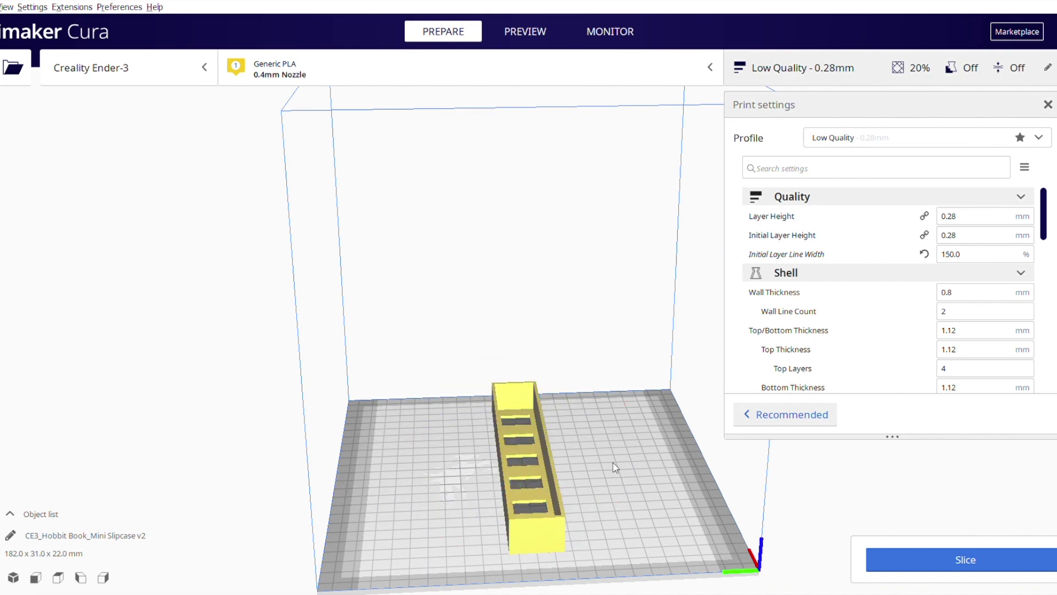
Orbit the camera to look down on the rotated slipcase on the build plate
{"action": "right_click_drag", "start_coordinate": [614, 466], "coordinate": [305, 523]}
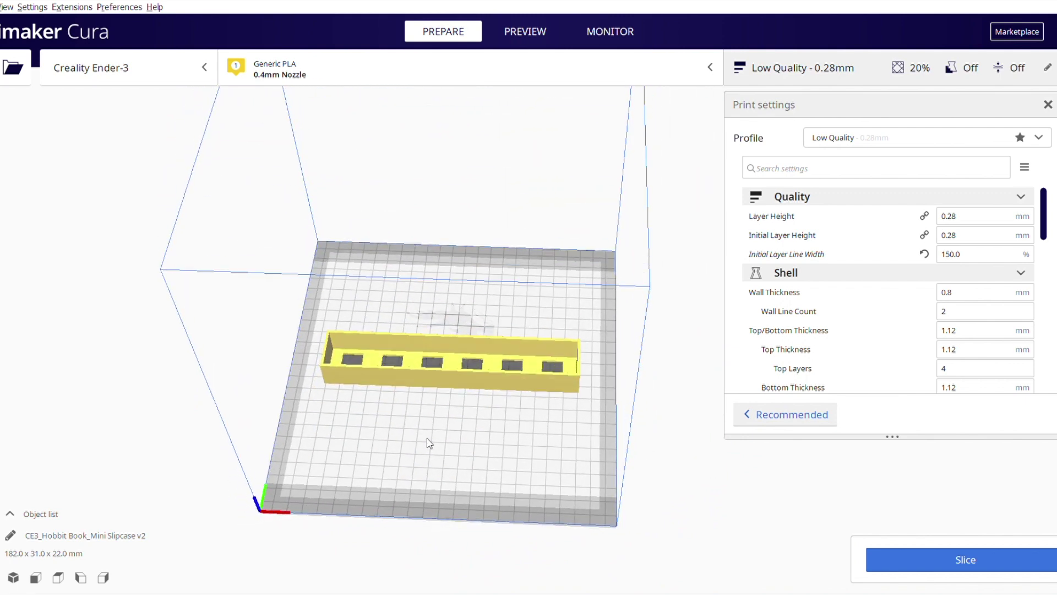
{"action": "right_click_drag", "start_coordinate": [430, 443], "coordinate": [495, 388]}
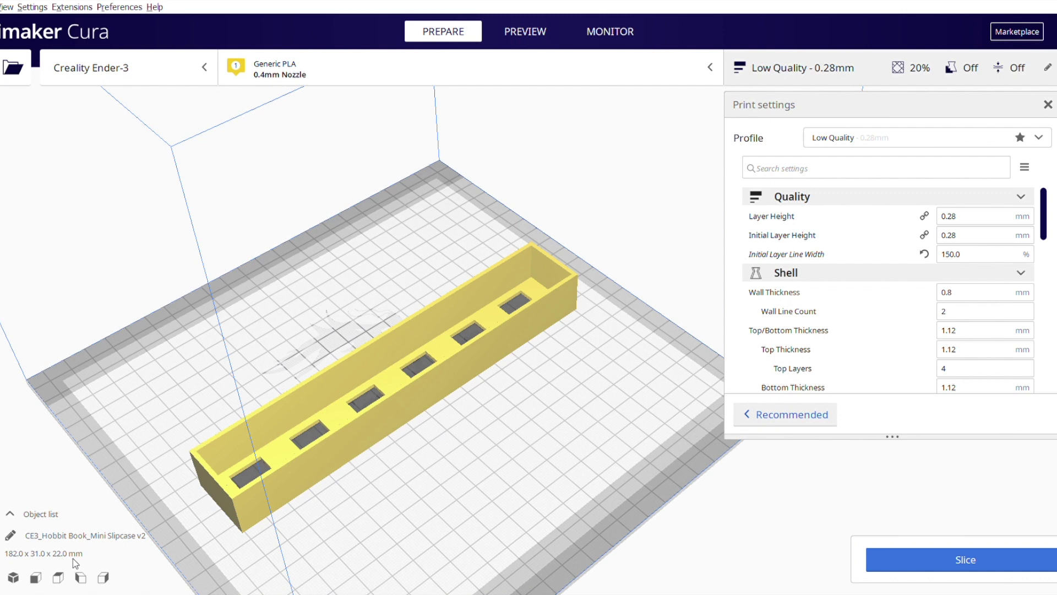
{"action": "right_click_drag", "start_coordinate": [496, 486], "coordinate": [511, 474]}
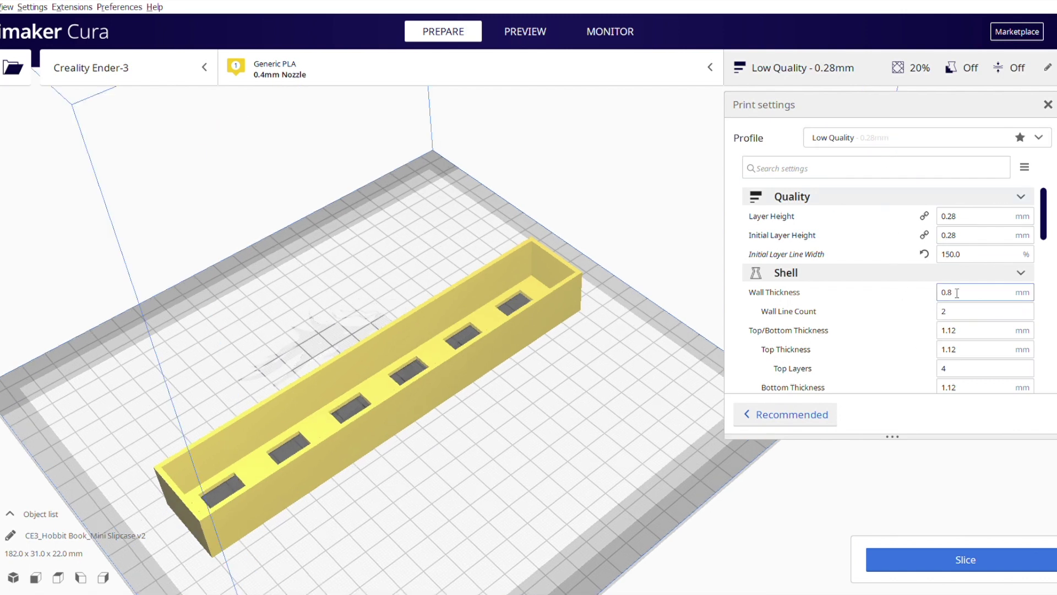
Slice the mini slipcase for an estimate of 3 hours 14 minutes and 34 g
{"action": "scroll", "coordinate": [958, 293], "scroll_direction": "down", "scroll_amount": 8}
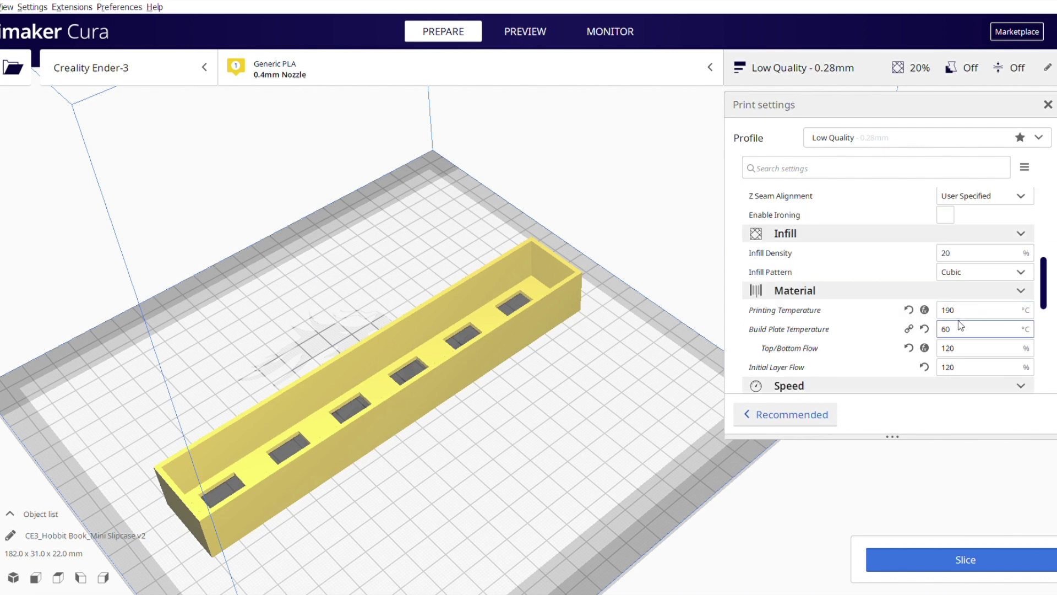
{"action": "scroll", "coordinate": [961, 326], "scroll_direction": "down", "scroll_amount": 6}
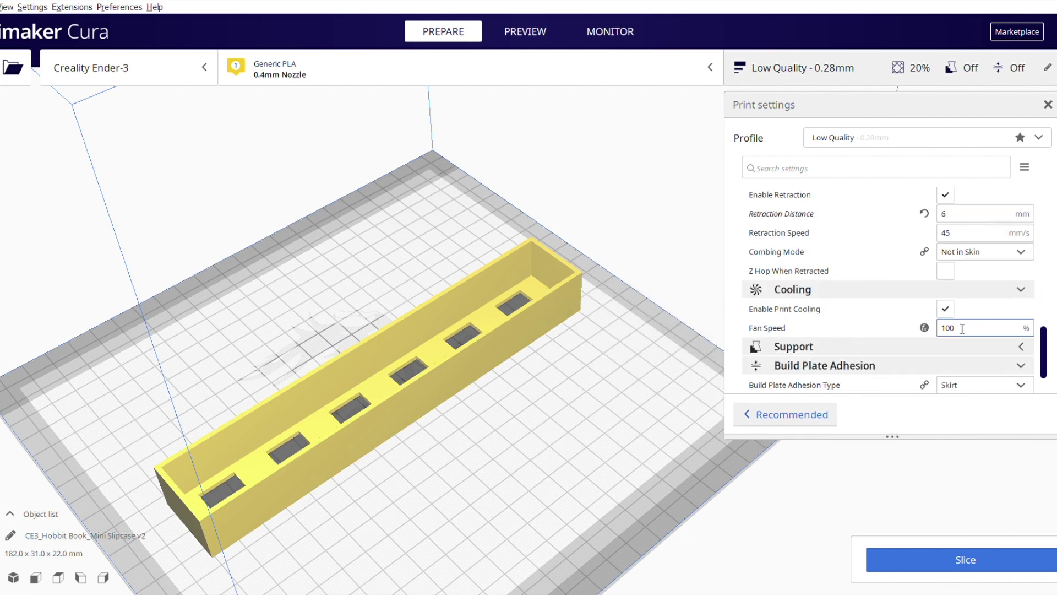
{"action": "scroll", "coordinate": [963, 329], "scroll_direction": "down", "scroll_amount": 2}
{"action": "left_click", "coordinate": [913, 555]}
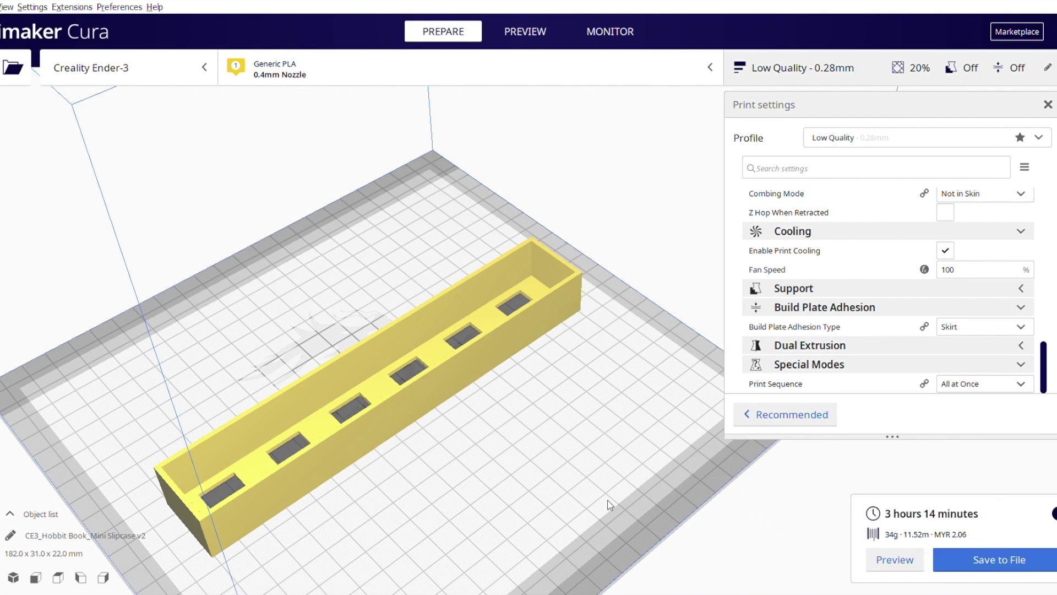
{"action": "middle_click_drag", "start_coordinate": [439, 483], "coordinate": [539, 394]}
{"action": "scroll", "coordinate": [540, 395], "scroll_direction": "up", "scroll_amount": 1}
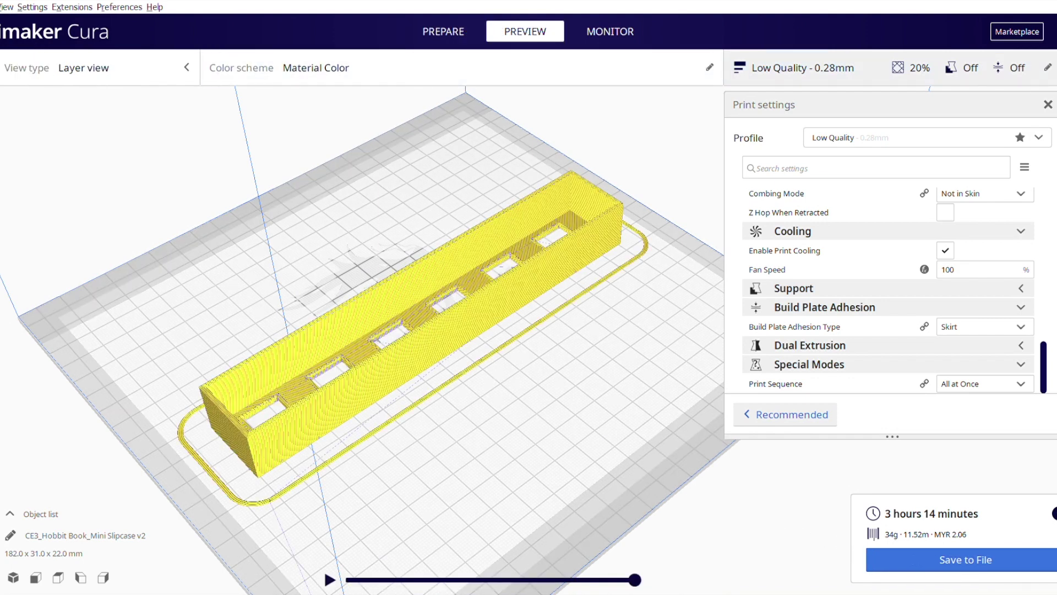
Step down through the sliced layers and orbit along the part to check the window openings
{"action": "key", "text": "Down"}
{"action": "key", "text": "Down"}
{"action": "key", "text": "Down"}
{"action": "key", "text": "Down"}
{"action": "key", "text": "Down"}
{"action": "key", "text": "Down"}
{"action": "key", "text": "Down"}
{"action": "key", "text": "Down"}
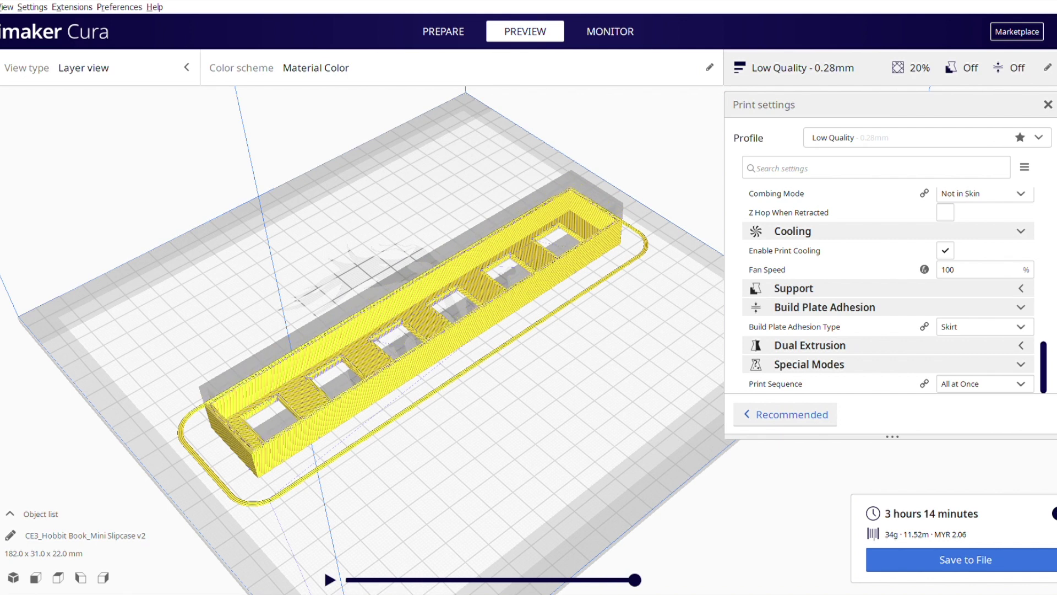
{"action": "key", "text": "Down"}
{"action": "key", "text": "Down"}
{"action": "key", "text": "Down"}
{"action": "key", "text": "Down"}
{"action": "key", "text": "Down"}
{"action": "key", "text": "Down"}
{"action": "key", "text": "Down"}
{"action": "key", "text": "Down"}
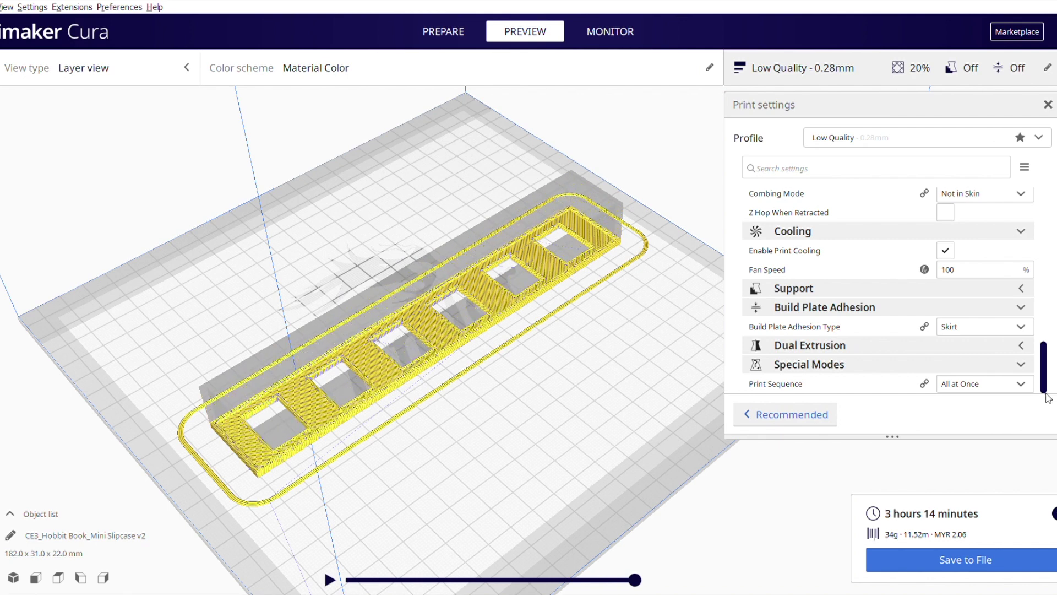
{"action": "key", "text": "Down"}
{"action": "key", "text": "Down"}
{"action": "key", "text": "Down"}
{"action": "key", "text": "Down"}
{"action": "key", "text": "Down"}
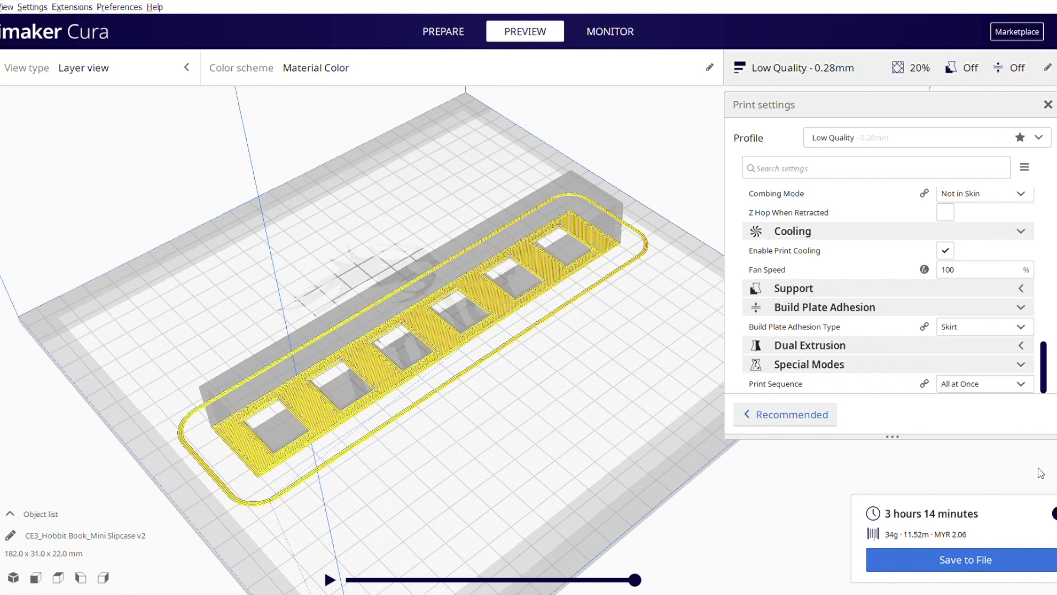
{"action": "mouse_move", "coordinate": [637, 584]}
{"action": "left_mouse_down"}
{"action": "mouse_move", "coordinate": [342, 592]}
{"action": "mouse_move", "coordinate": [642, 560]}
{"action": "left_mouse_up"}
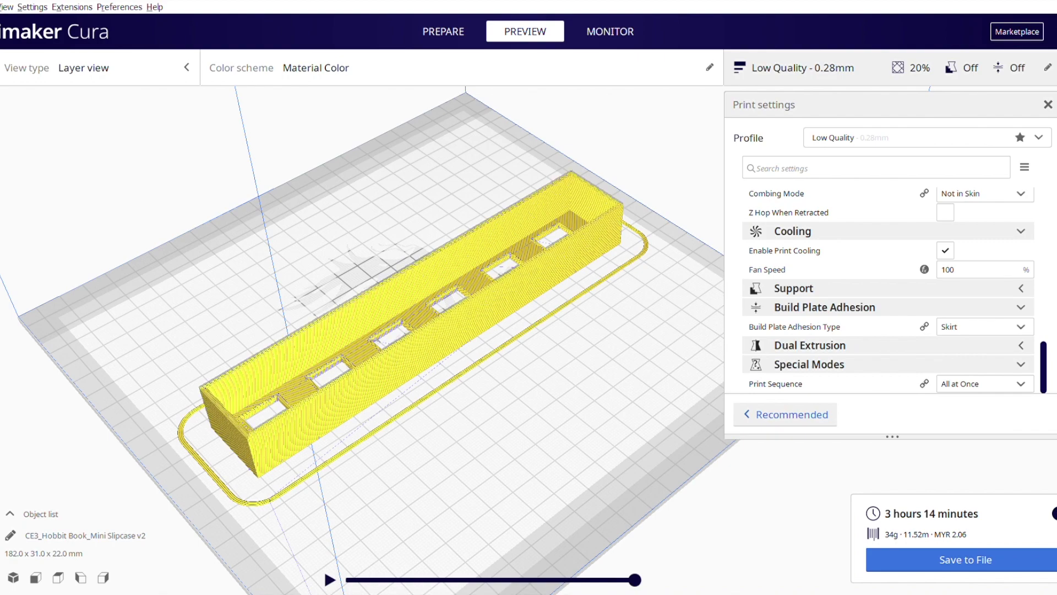
{"action": "right_click_drag", "start_coordinate": [464, 449], "coordinate": [583, 418]}
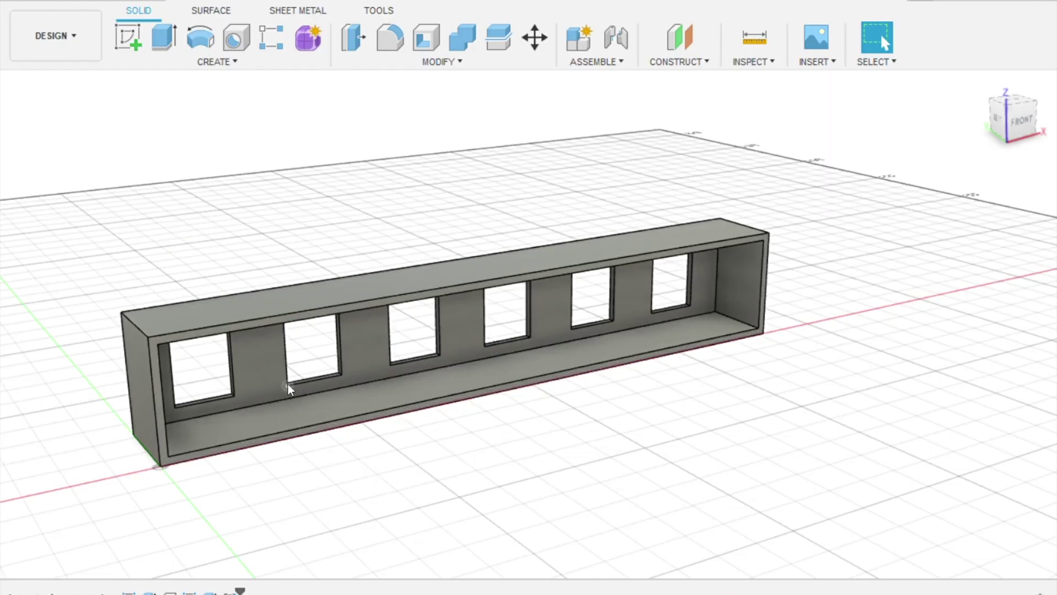
Commit the shell on the full-size block and orbit to inspect the open front and back-wall windows
{"action": "left_click", "coordinate": [434, 570]}
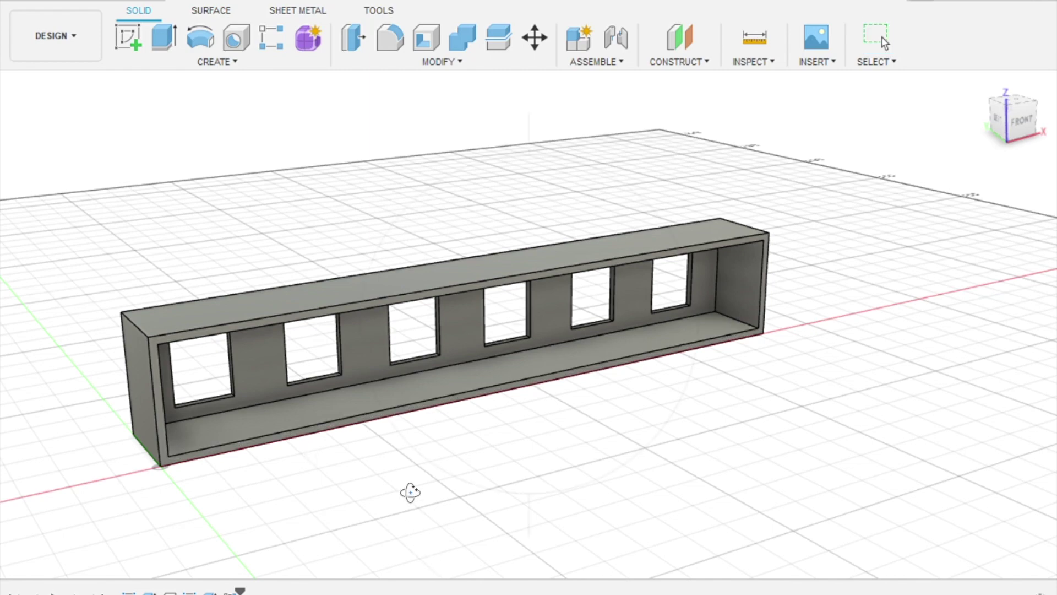
{"action": "mouse_move", "coordinate": [410, 492]}
{"action": "left_mouse_down"}
{"action": "mouse_move", "coordinate": [428, 481]}
{"action": "mouse_move", "coordinate": [408, 492]}
{"action": "left_mouse_up"}
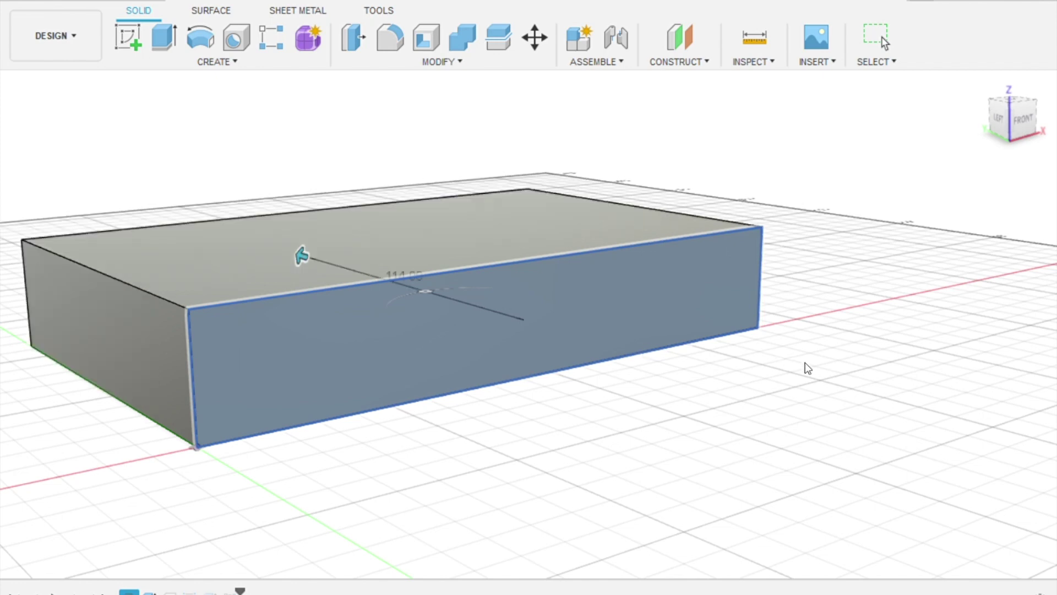
{"action": "key", "text": "Return"}
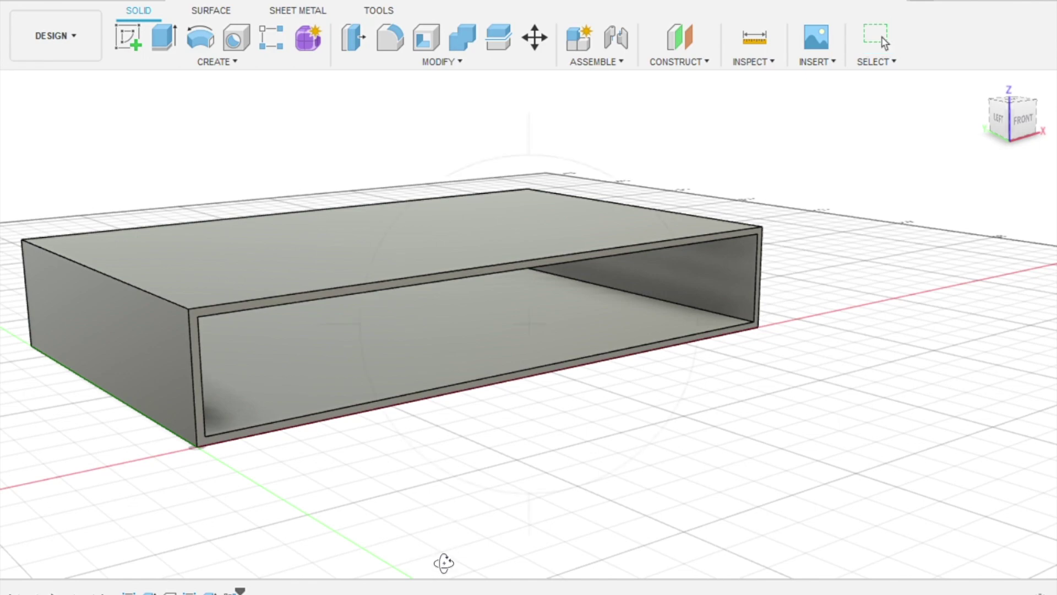
{"action": "middle_click_drag", "start_coordinate": [444, 563], "coordinate": [456, 496], "text": "shift"}
{"action": "middle_click_drag", "start_coordinate": [708, 413], "coordinate": [810, 371], "text": "shift"}
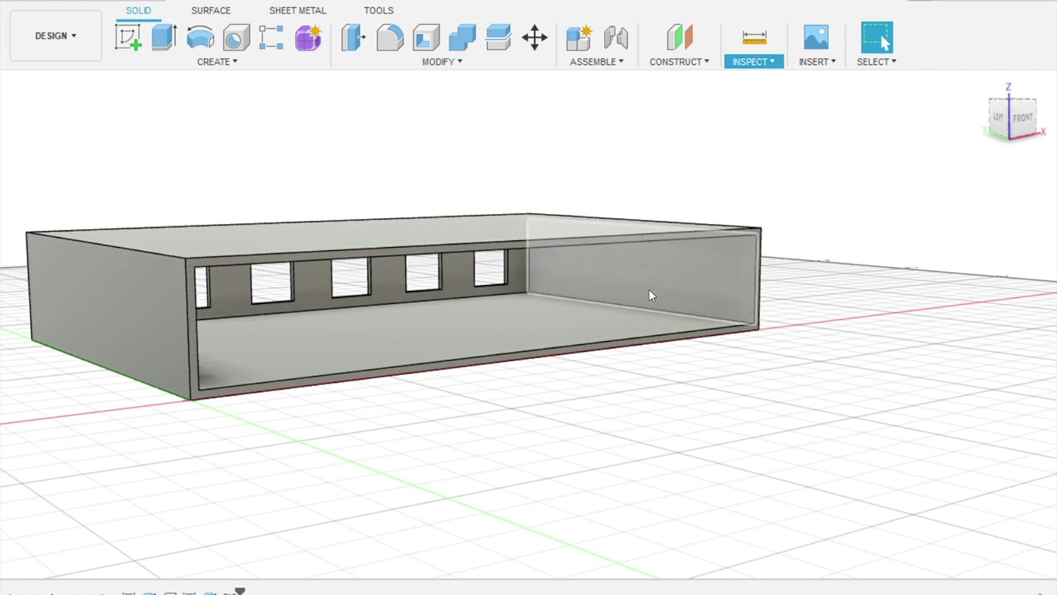
{"action": "left_click", "coordinate": [652, 312]}
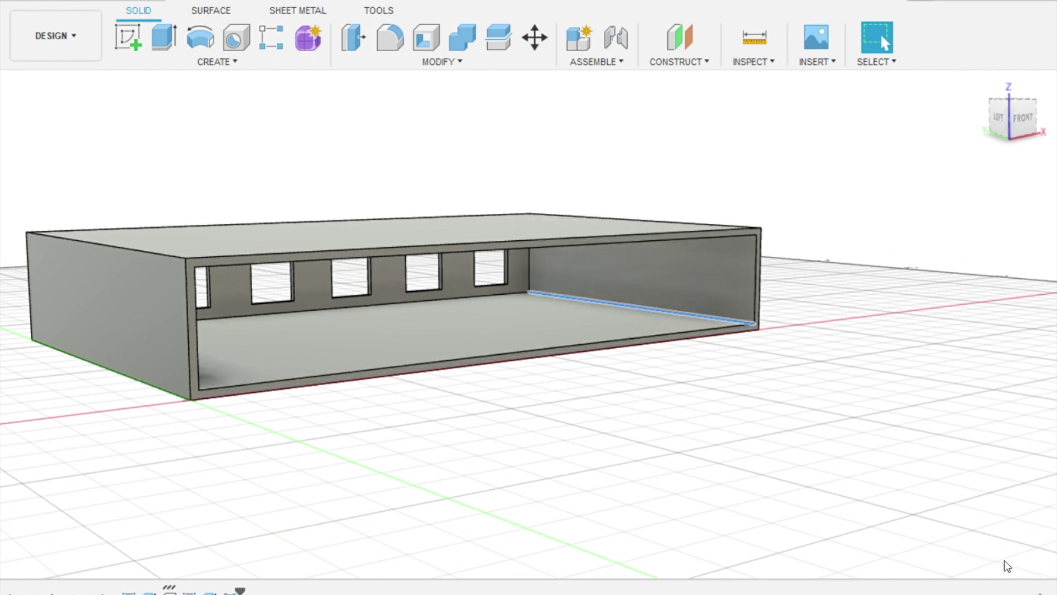
{"action": "key", "text": "Escape"}
{"action": "left_click", "coordinate": [644, 336]}
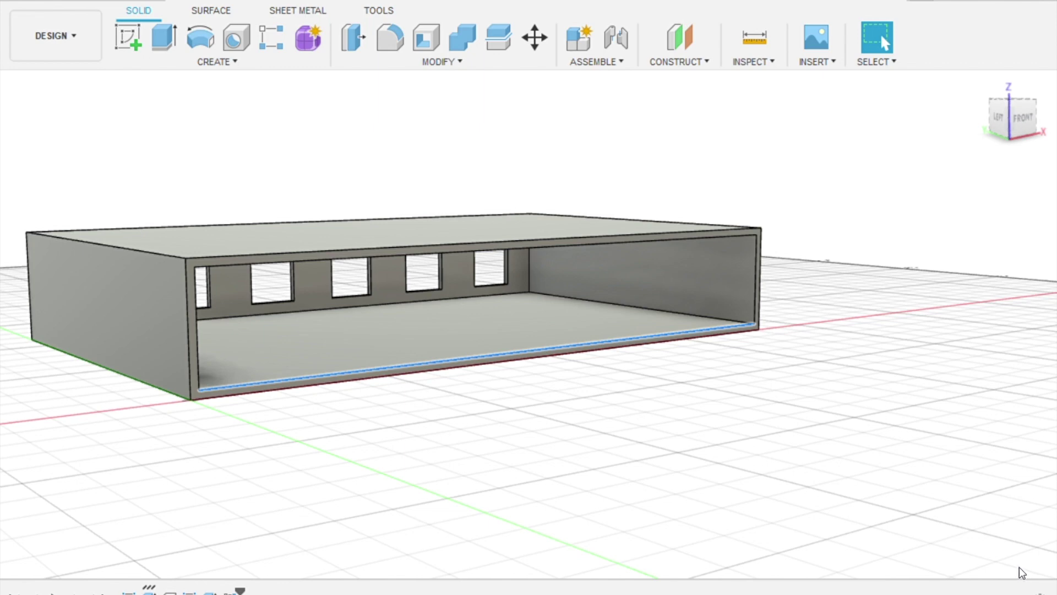
{"action": "left_click", "coordinate": [758, 293]}
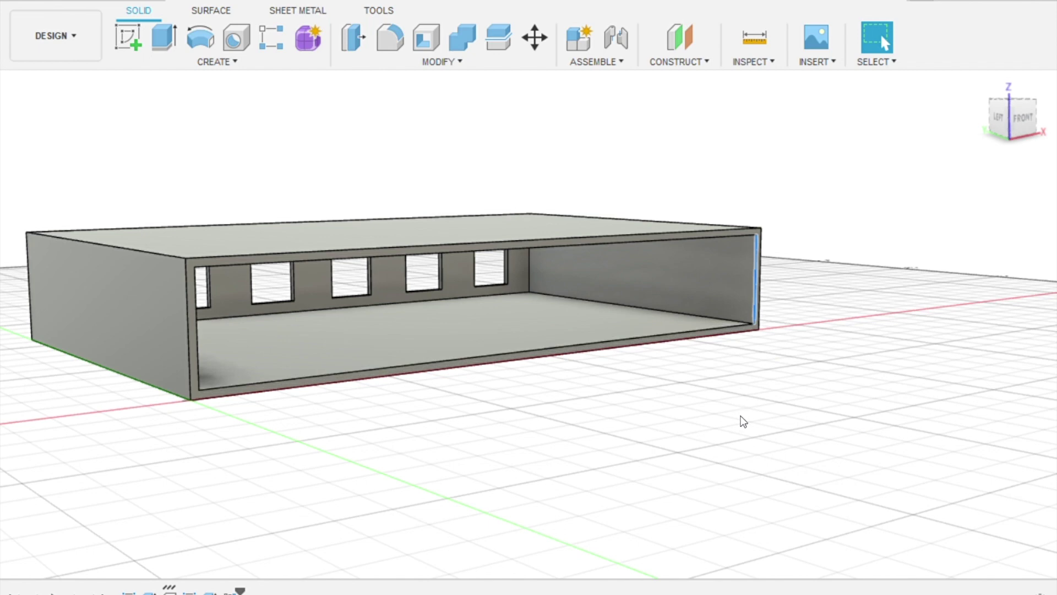
{"action": "left_click", "coordinate": [744, 421]}
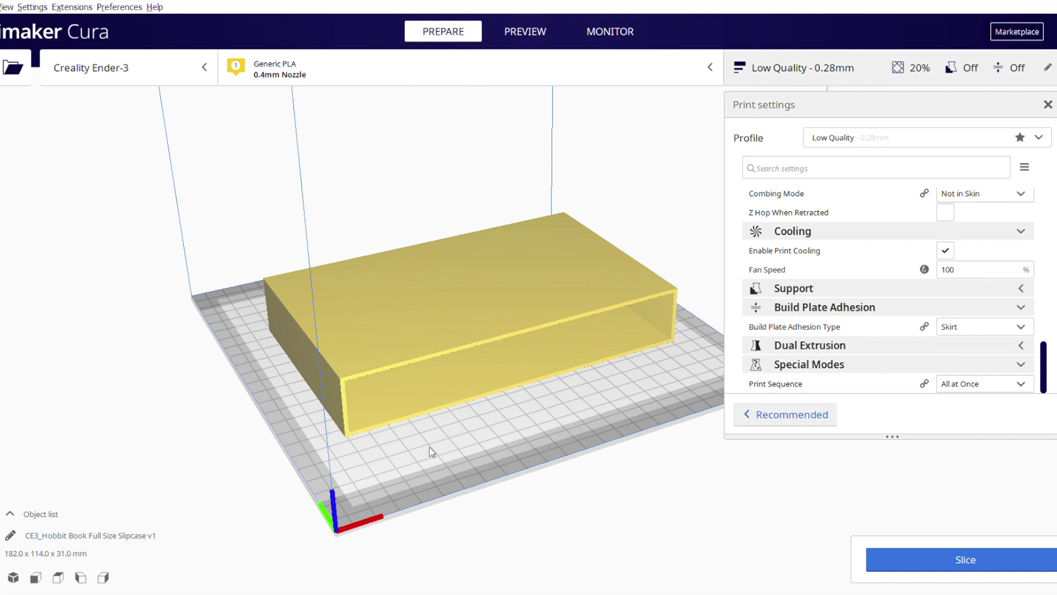
Rotate the full-size slipcase up onto its long edge so it stands 182.0 x 31.0 x 114.0 mm
{"action": "right_click_drag", "start_coordinate": [407, 454], "coordinate": [560, 425]}
{"action": "left_click", "coordinate": [481, 356]}
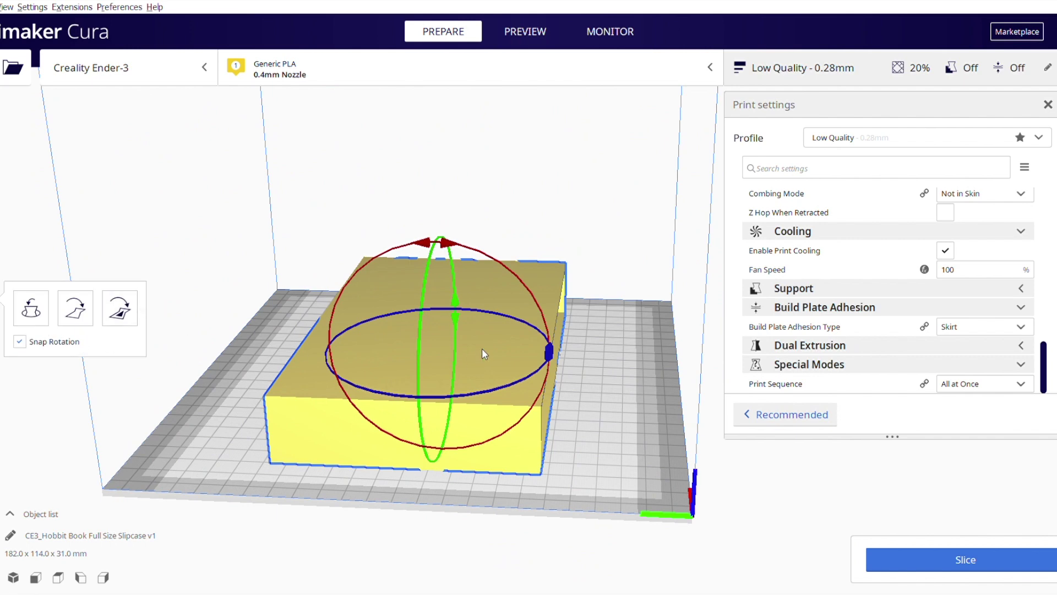
{"action": "left_click_drag", "start_coordinate": [429, 246], "coordinate": [360, 389]}
Deselect the slipcase and orbit to check it from above and see its hollow interior
{"action": "left_click", "coordinate": [552, 392]}
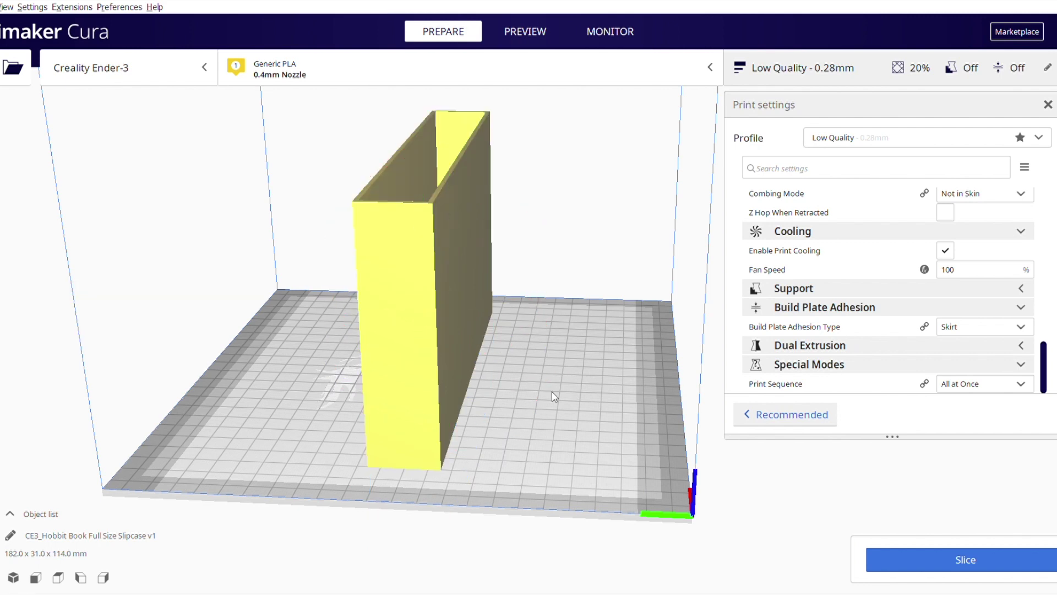
{"action": "left_click", "coordinate": [428, 380]}
{"action": "left_click", "coordinate": [586, 399]}
{"action": "right_click_drag", "start_coordinate": [603, 391], "coordinate": [665, 379]}
{"action": "right_click_drag", "start_coordinate": [509, 384], "coordinate": [545, 441]}
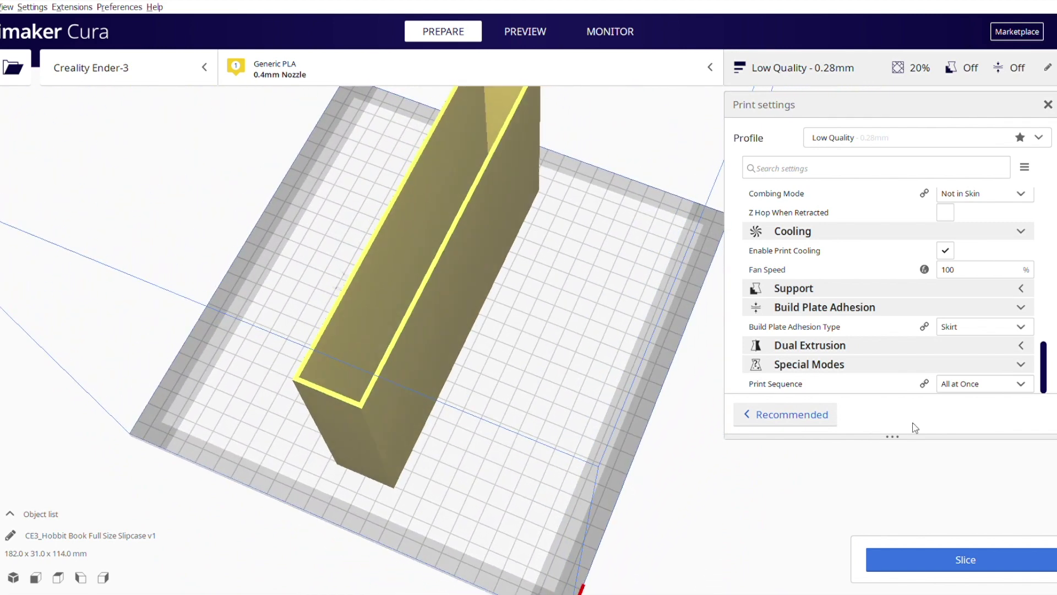
Slice the upright slipcase (13 h 45 min, 138 g, 46.37 m) and step its layer preview down and back up
{"action": "left_click", "coordinate": [927, 567]}
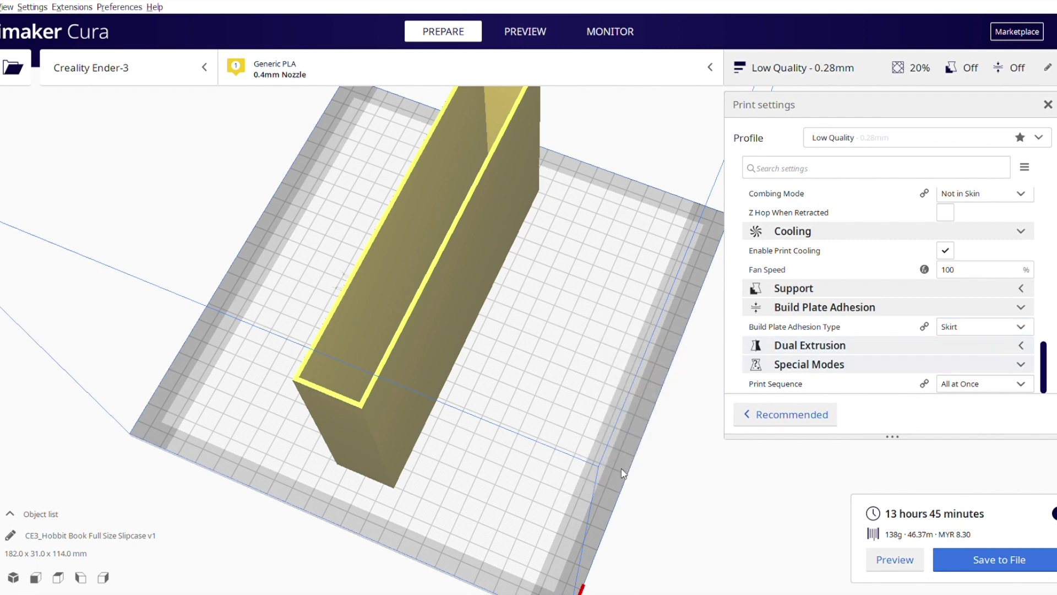
{"action": "scroll", "coordinate": [574, 435], "scroll_direction": "down", "scroll_amount": 3}
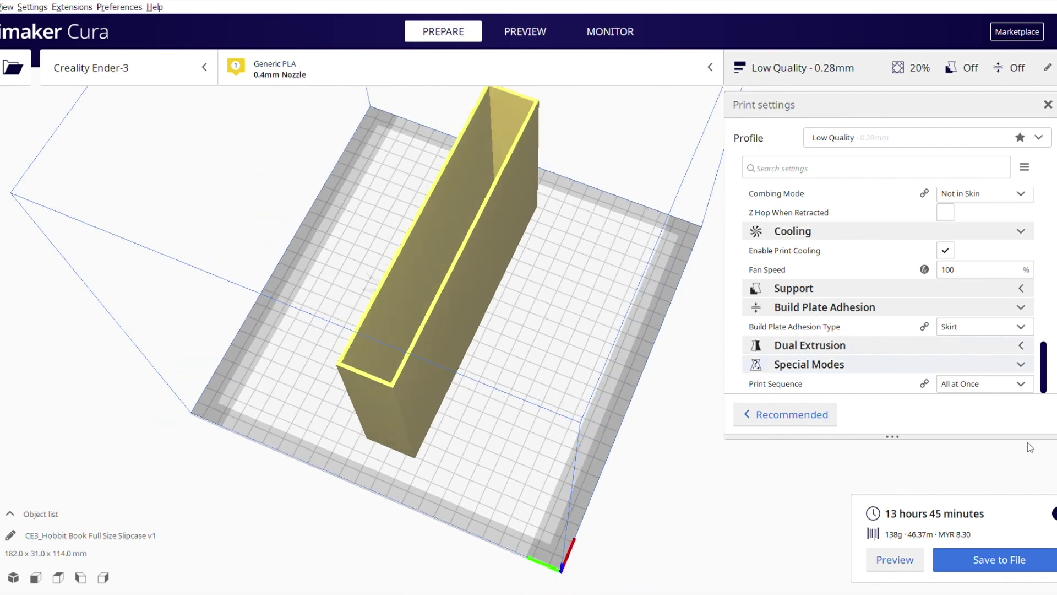
{"action": "left_click", "coordinate": [895, 560]}
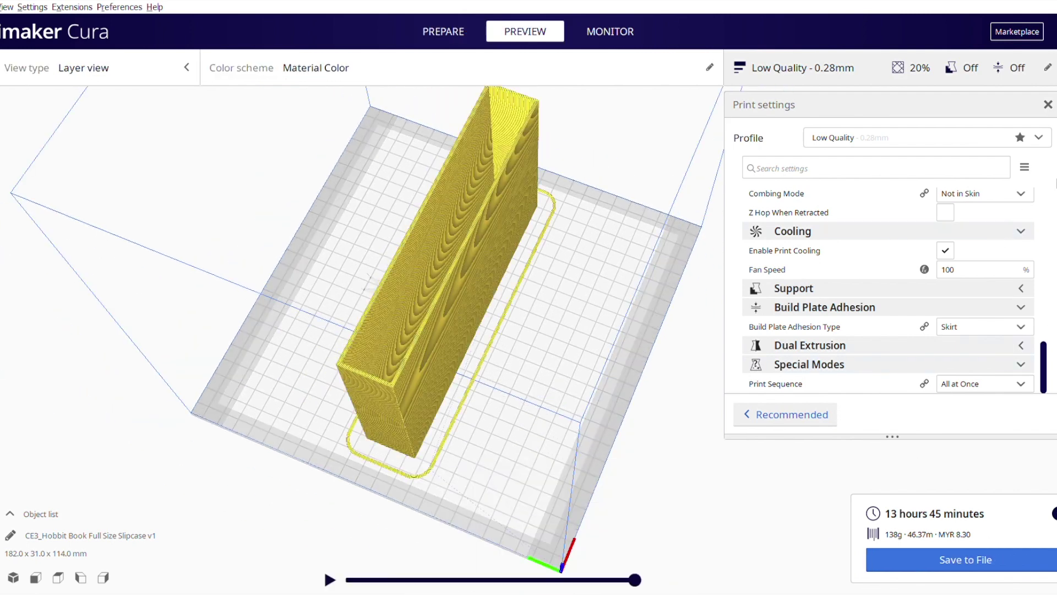
{"action": "key", "text": "Down"}
{"action": "key", "text": "Down"}
{"action": "key", "text": "Down"}
{"action": "key", "text": "Down"}
{"action": "key", "text": "Down"}
{"action": "key", "text": "Down"}
{"action": "key", "text": "Down"}
{"action": "key", "text": "Down"}
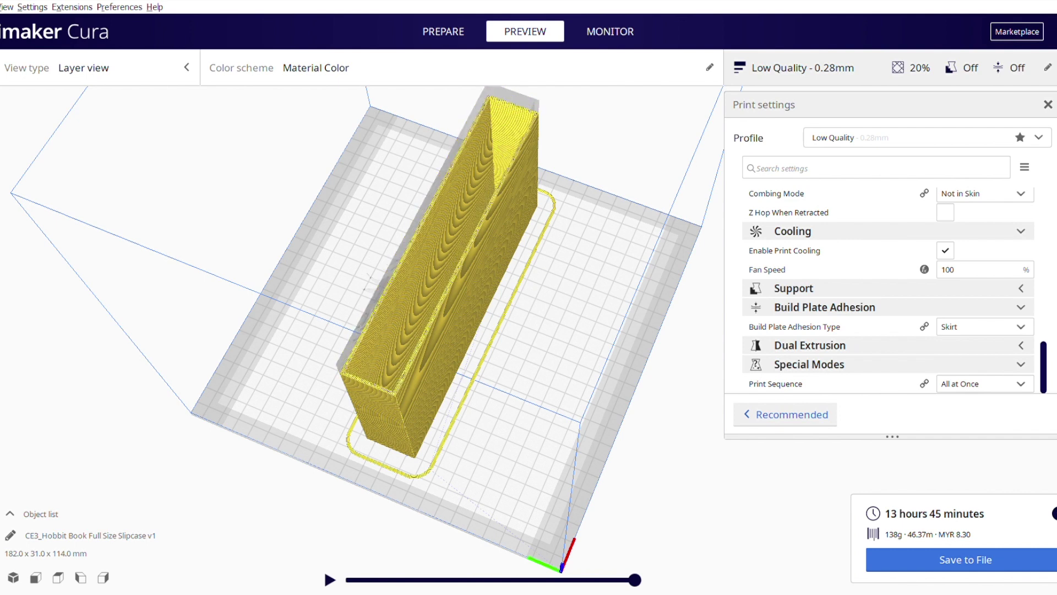
{"action": "key", "text": "Down"}
{"action": "key", "text": "Down"}
{"action": "key", "text": "Down"}
{"action": "key", "text": "Down"}
{"action": "key", "text": "Down"}
{"action": "key", "text": "Down"}
{"action": "key", "text": "Down"}
{"action": "key", "text": "Down"}
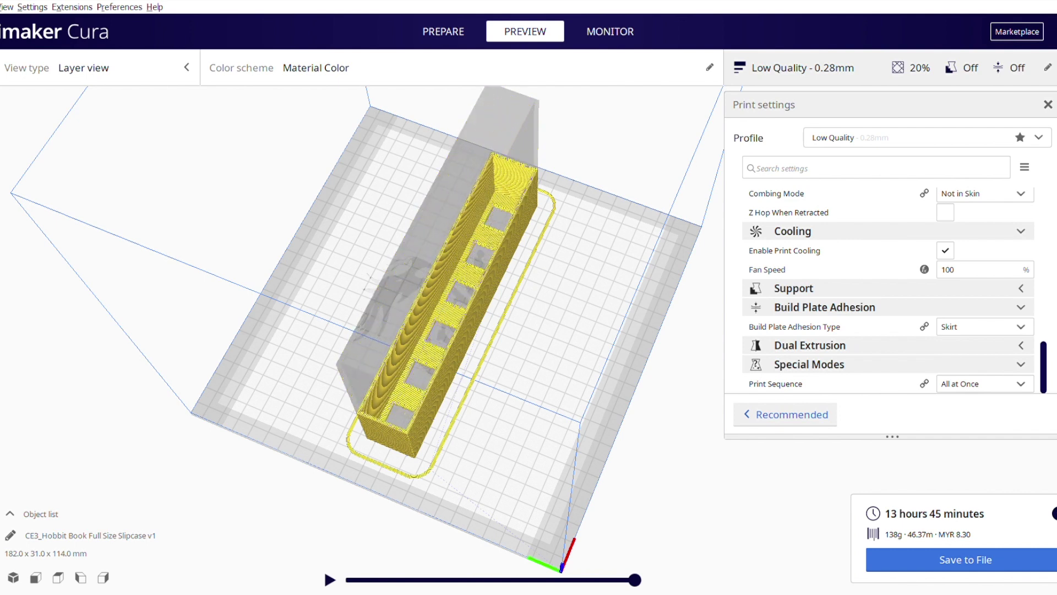
{"action": "key", "text": "Down"}
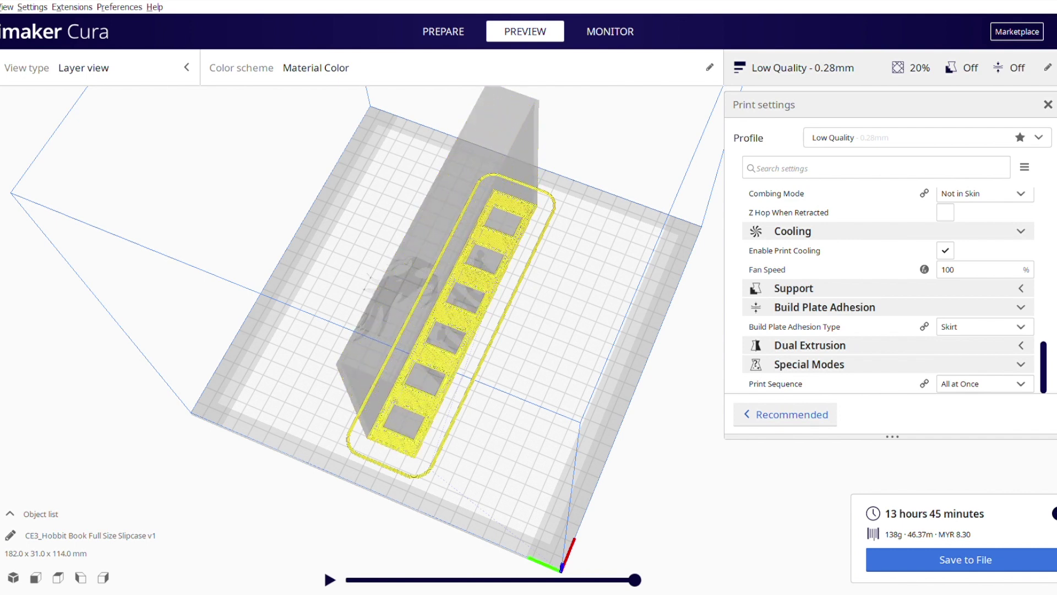
{"action": "key", "text": "Up"}
{"action": "key", "text": "Up"}
{"action": "key", "text": "Up"}
{"action": "key", "text": "Up"}
{"action": "key", "text": "Up"}
{"action": "key", "text": "Up"}
{"action": "key", "text": "Up"}
{"action": "key", "text": "Up"}
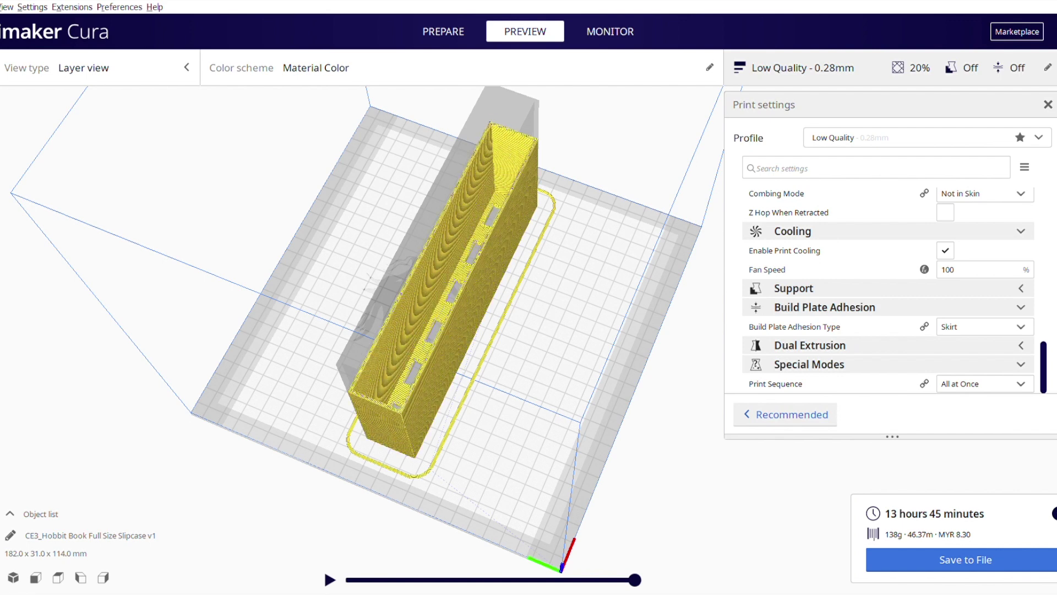
{"action": "key", "text": "Up"}
{"action": "key", "text": "Up"}
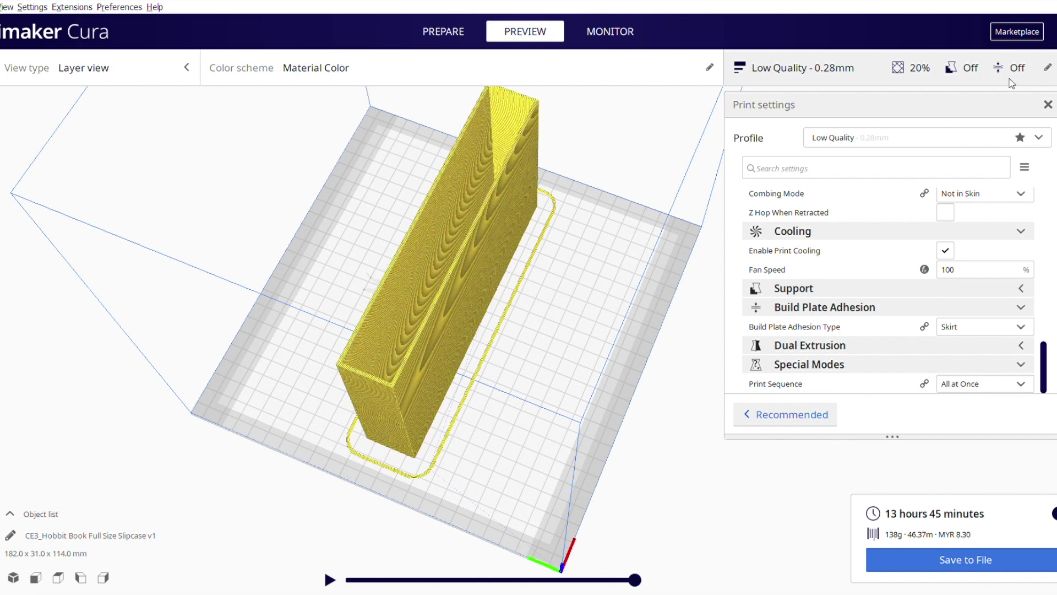